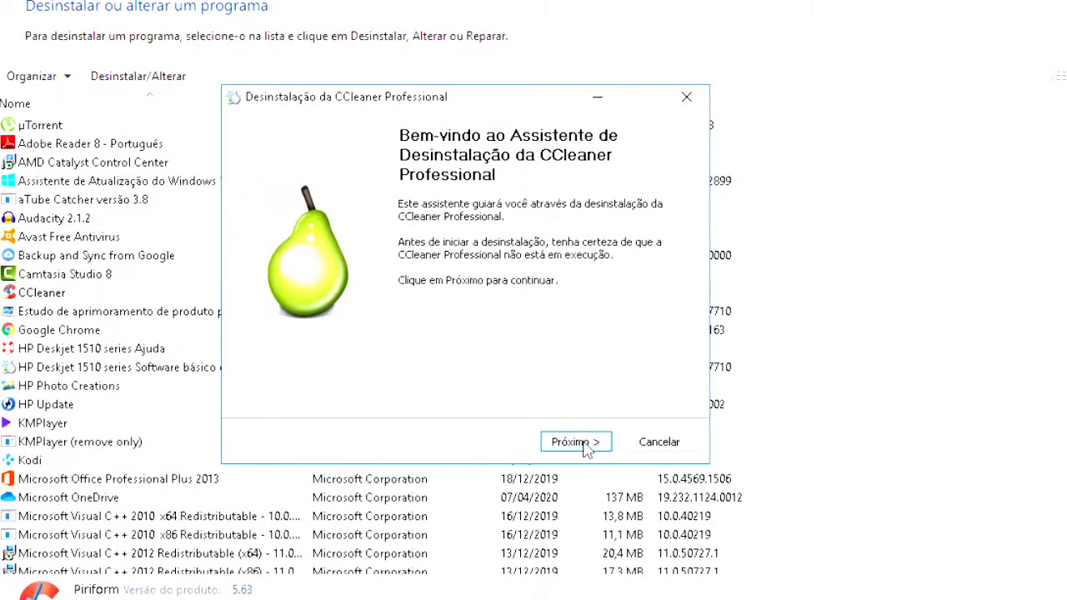
- Proceed through the CCleaner Professional uninstall wizard to remove the installed version
click(575, 443)
click(700, 499)
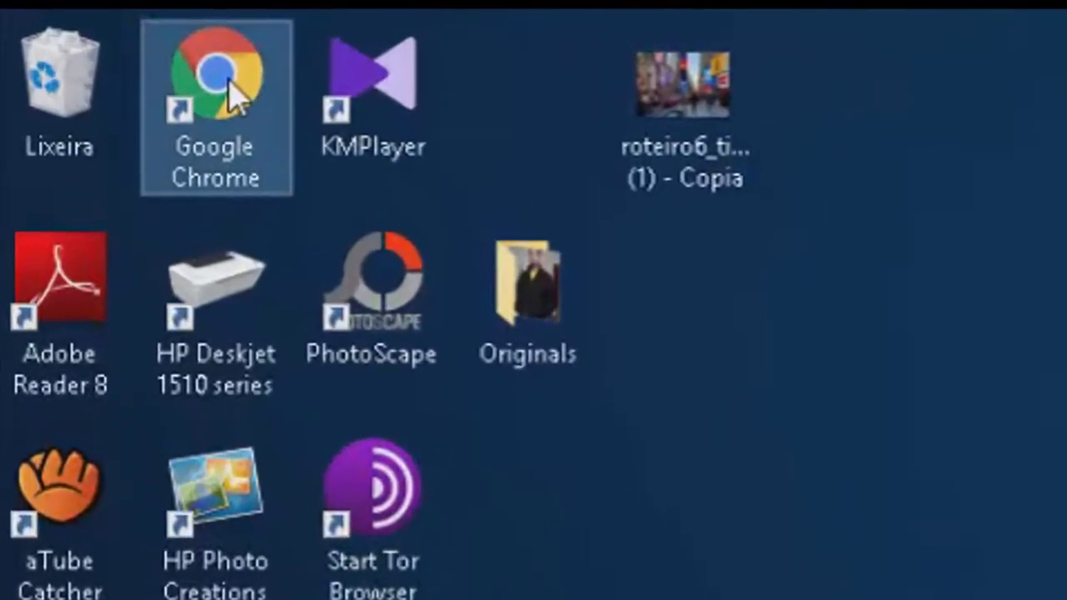
- Open Google Chrome and search the web for "baixar ccleaner"
double_click(194, 74)
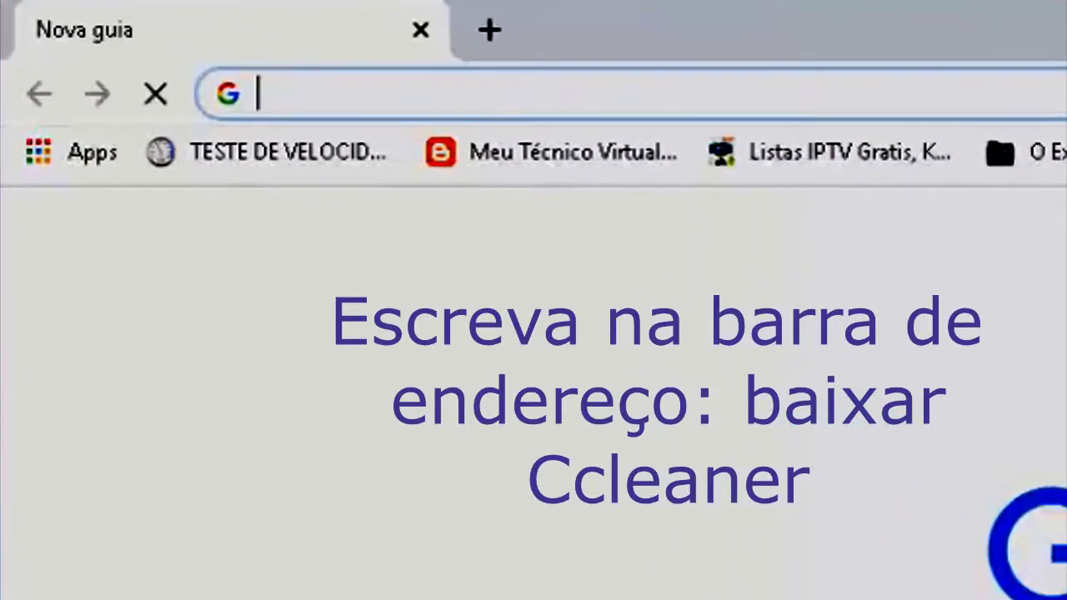
text(ai)
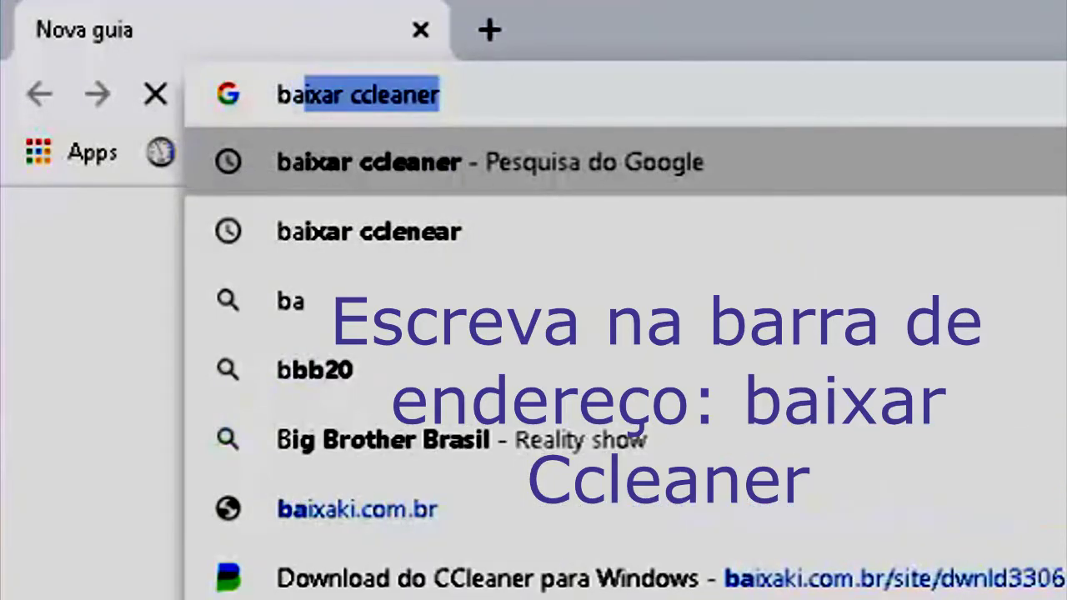
text(xar)
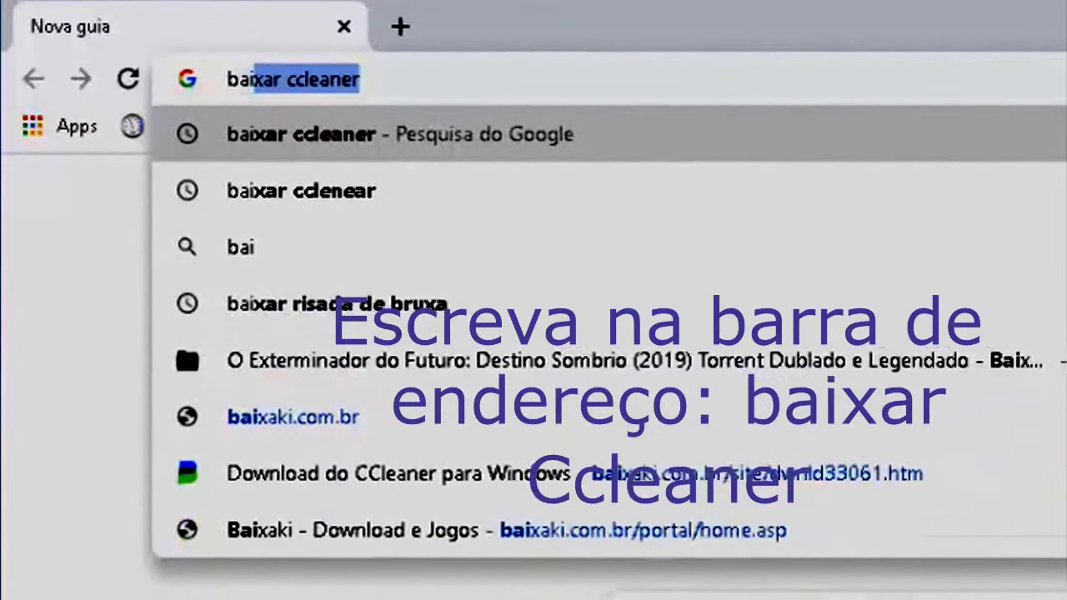
text( c)
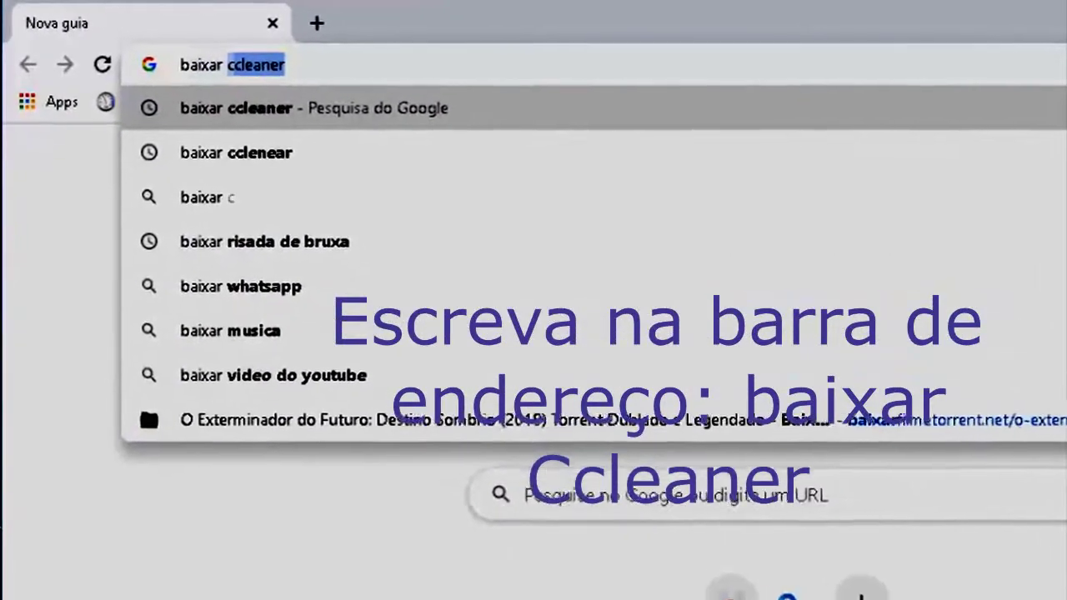
text(clea)
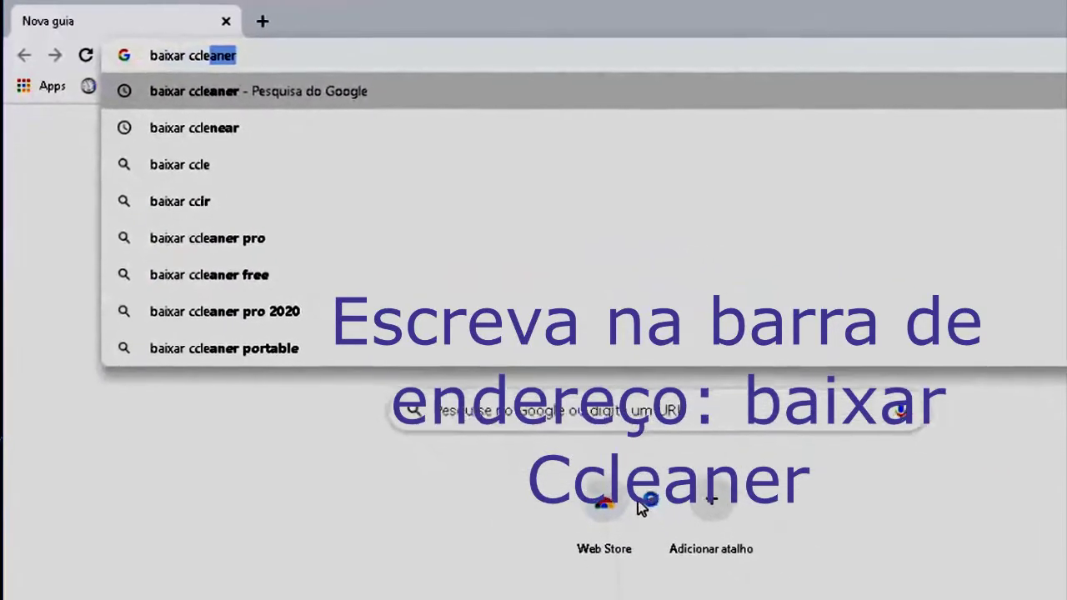
text(ner)
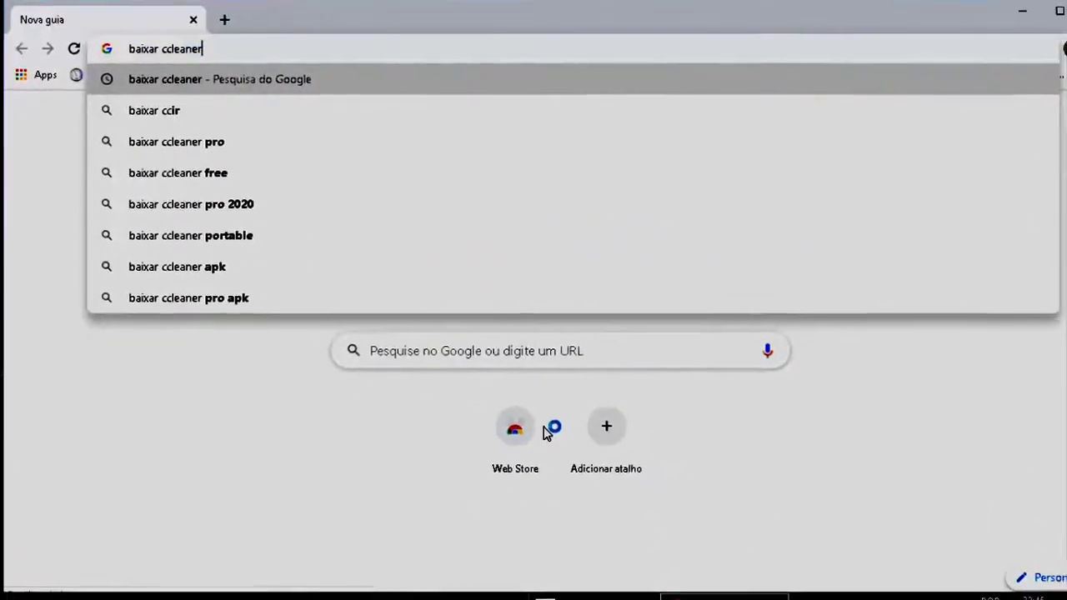
key(Return)
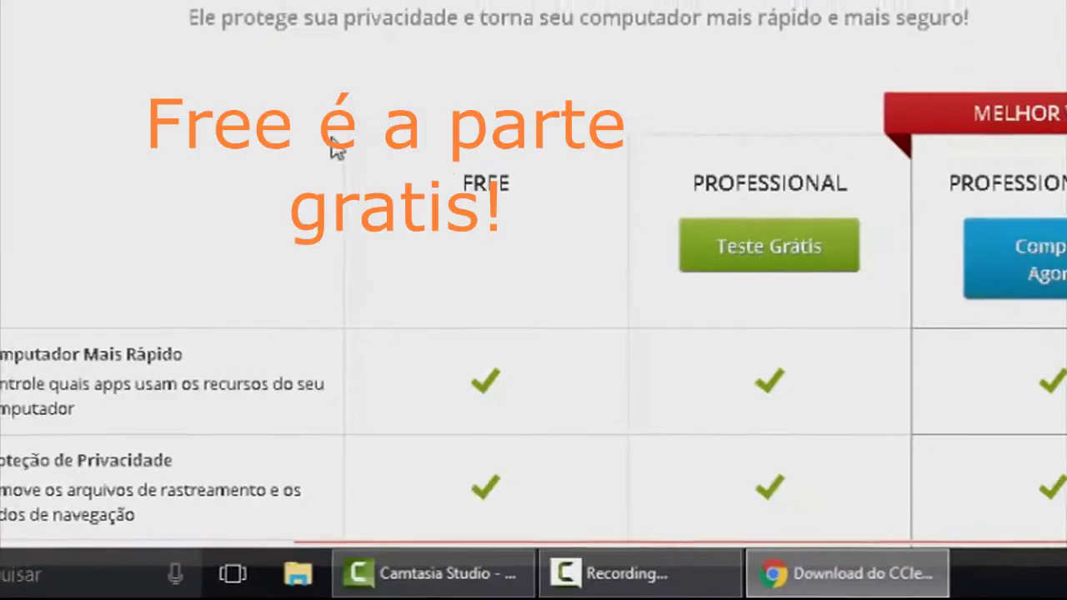
- Review the CCleaner edition comparison and follow the Download.com link for the Free edition
scroll(286, 83, down, 10)
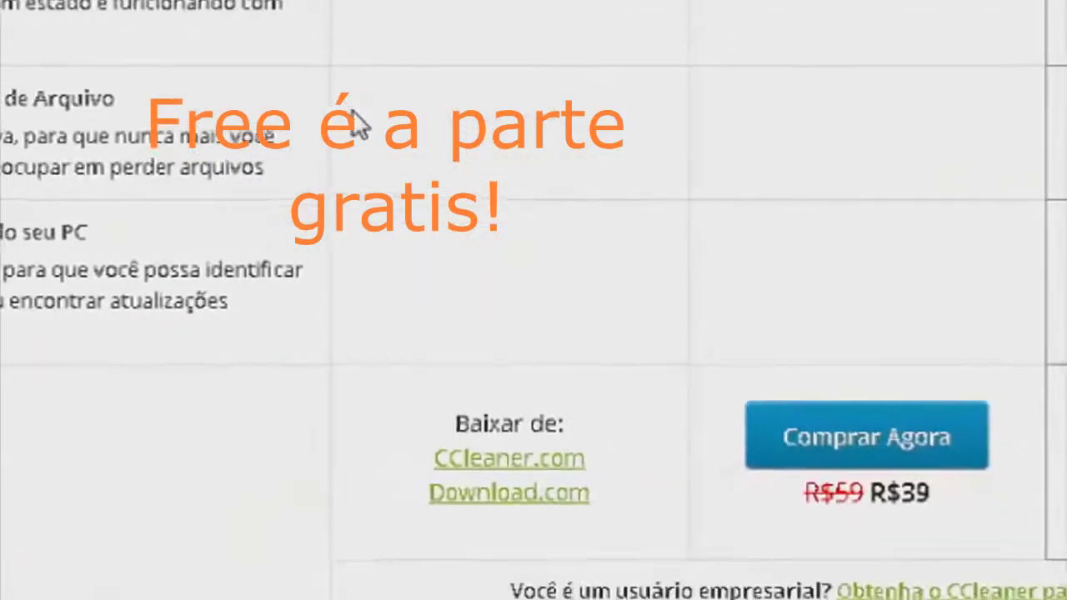
scroll(354, 120, up, 7)
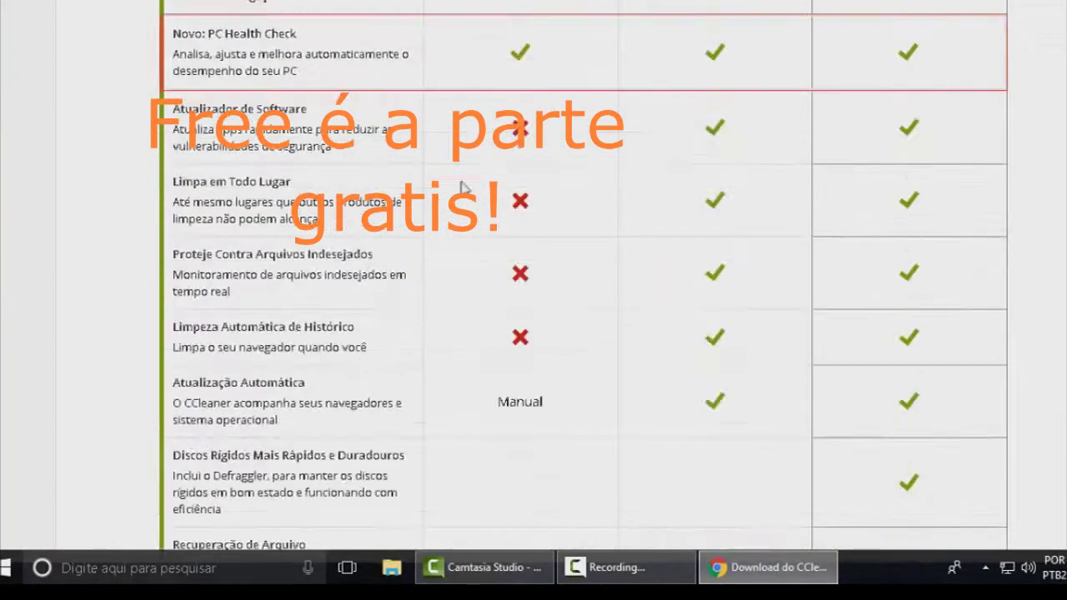
scroll(475, 183, up, 4)
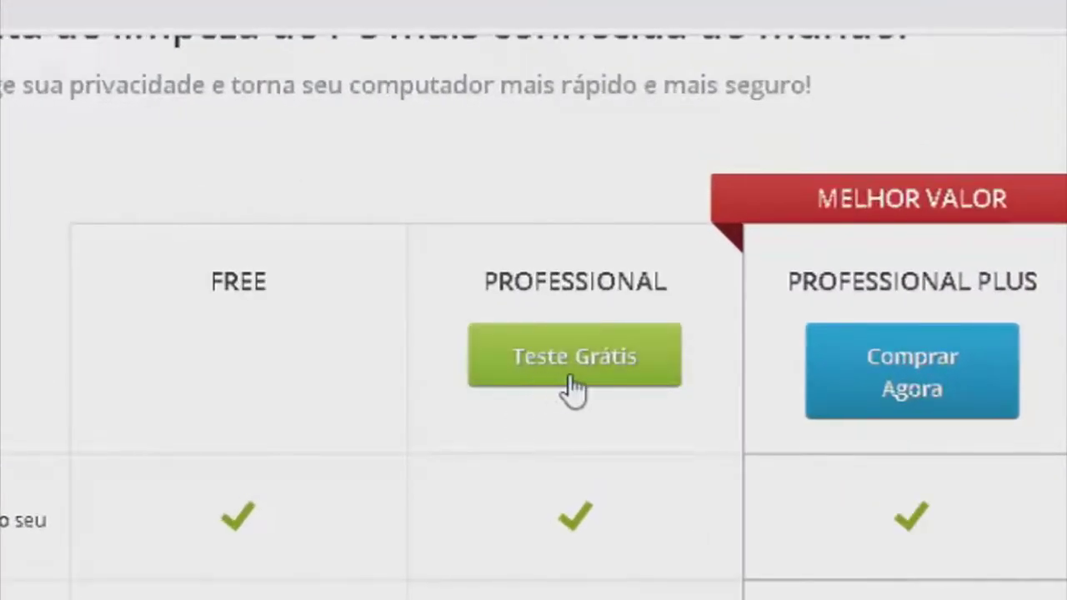
scroll(792, 150, down, 10)
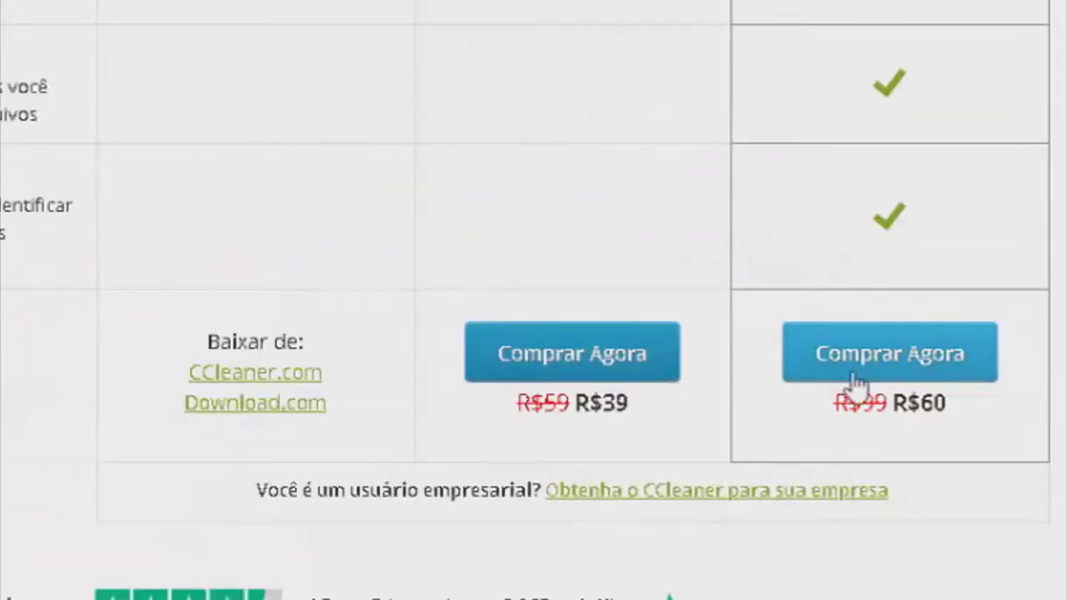
click(248, 402)
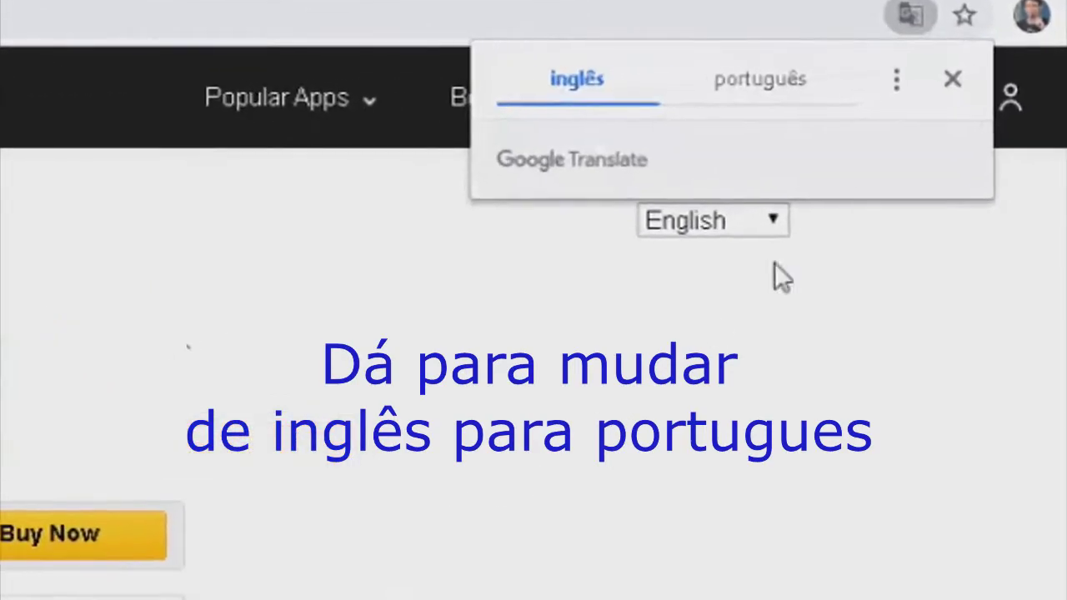
- Dismiss the translation prompt and set the download page's language to Português
click(967, 75)
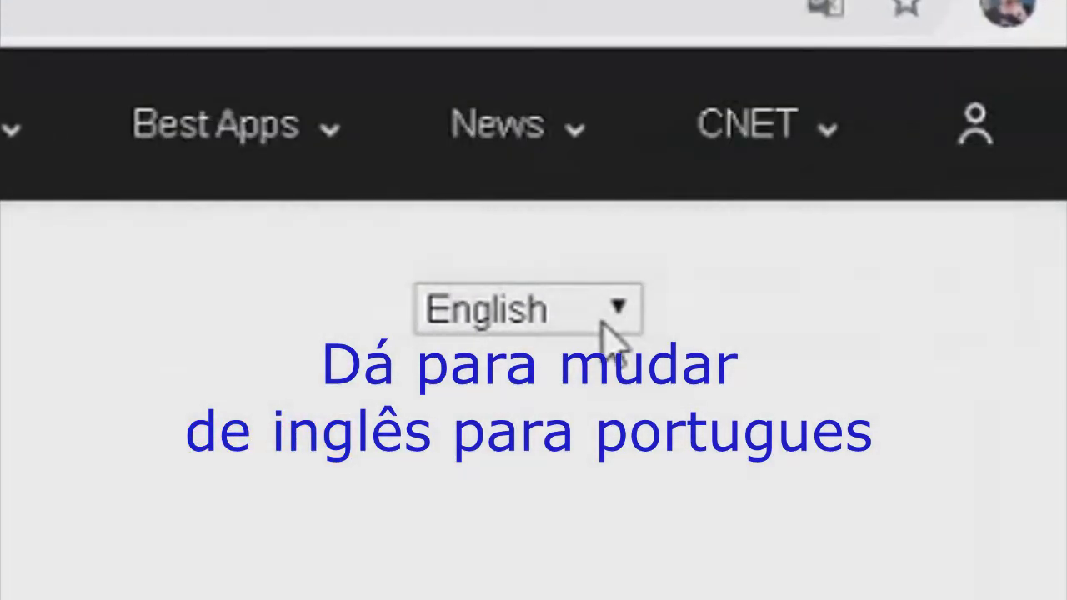
click(617, 309)
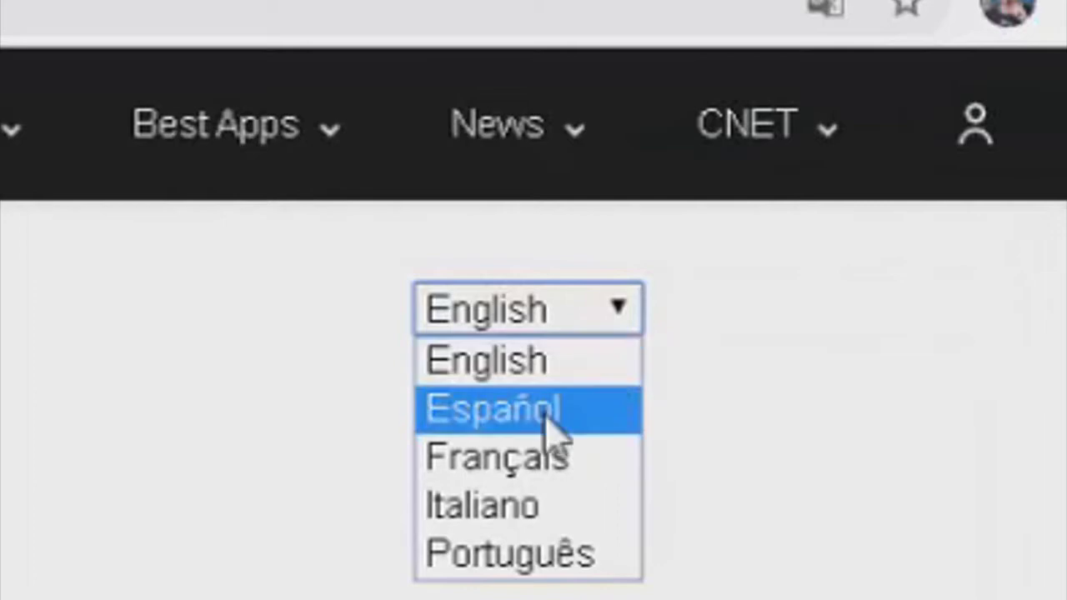
click(525, 555)
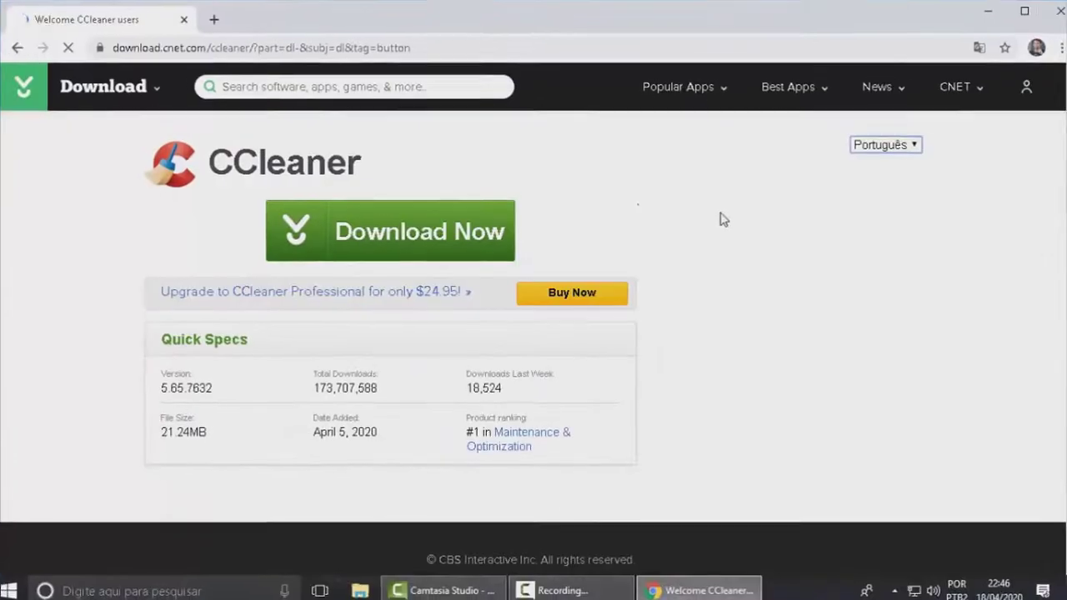
- Start the CCleaner download from the Download.com page
scroll(710, 205, down, 3)
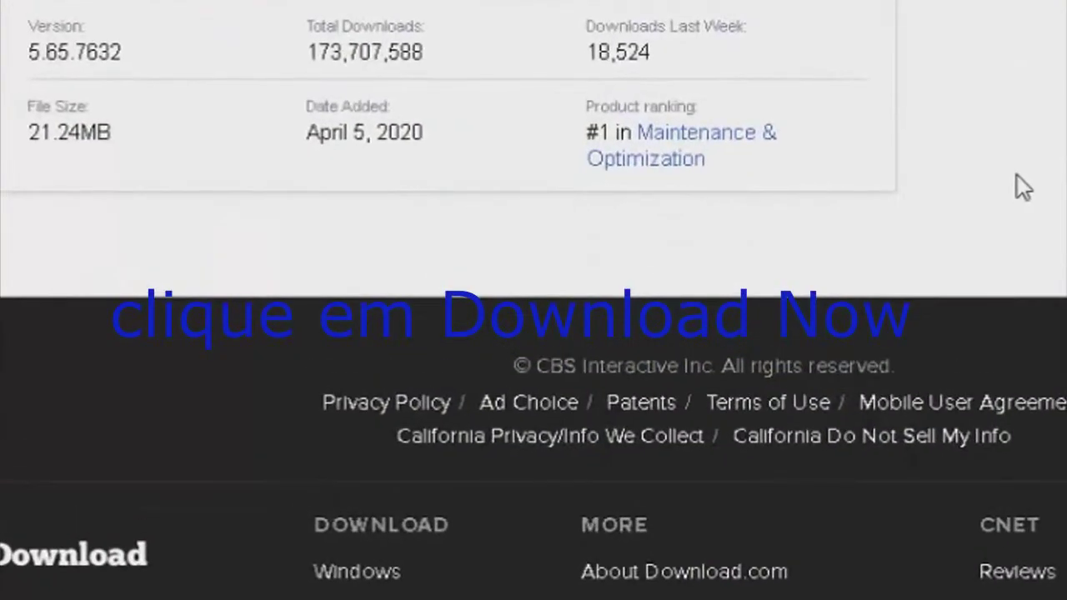
scroll(899, 190, up, 5)
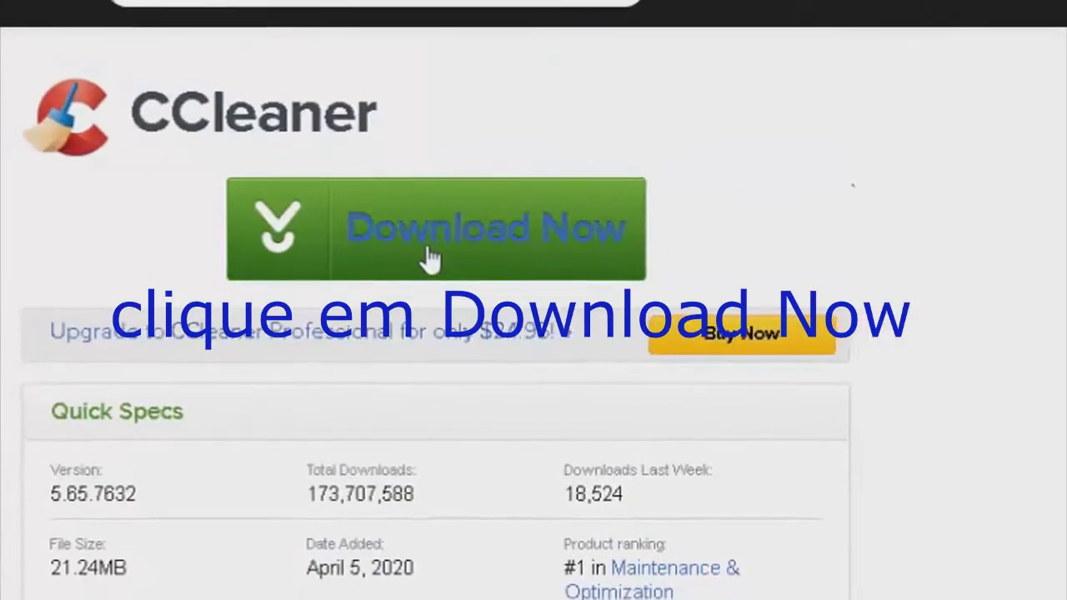
click(409, 250)
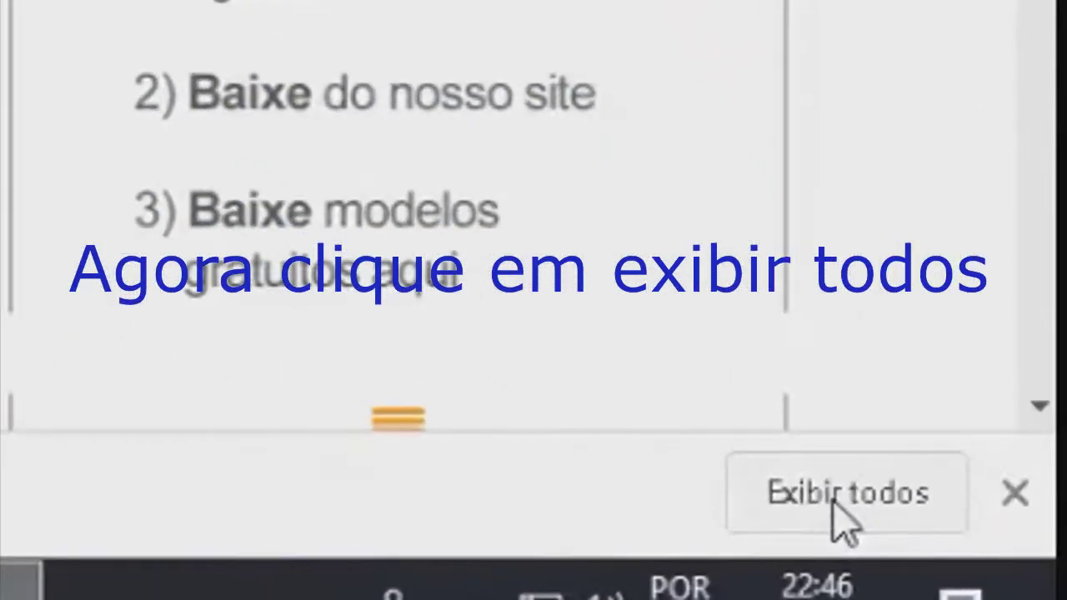
- Show all browser downloads and reveal ccsetup565 (1).exe in its folder
click(836, 504)
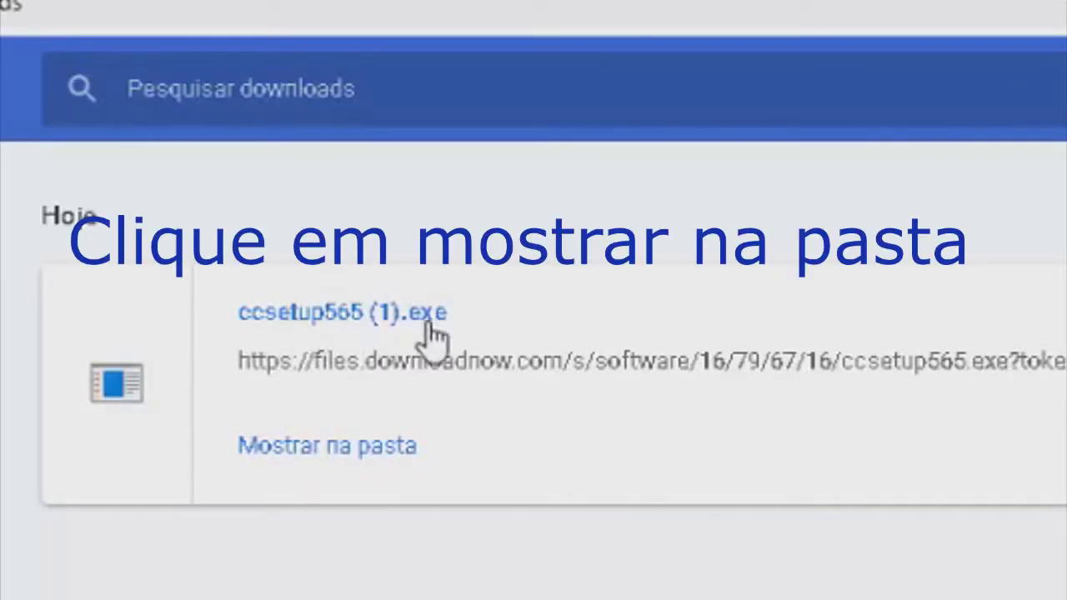
right_click(373, 313)
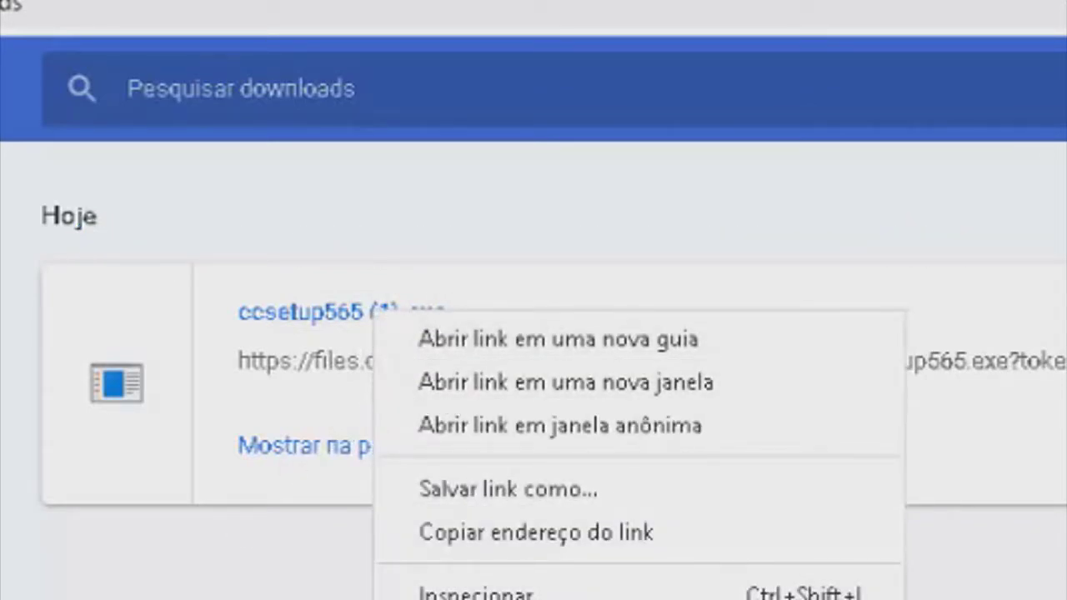
click(225, 495)
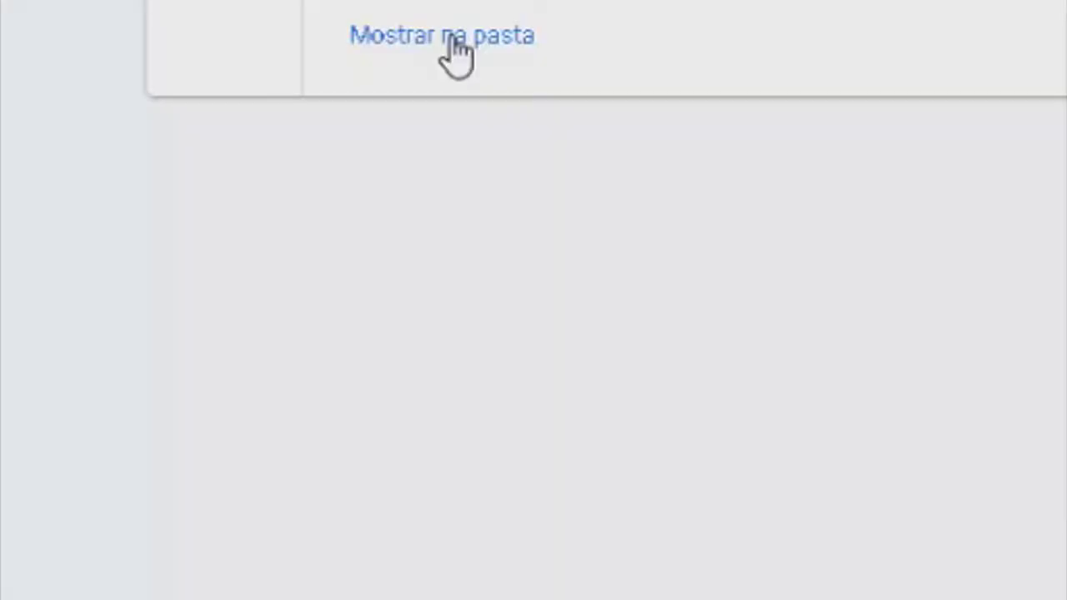
click(342, 460)
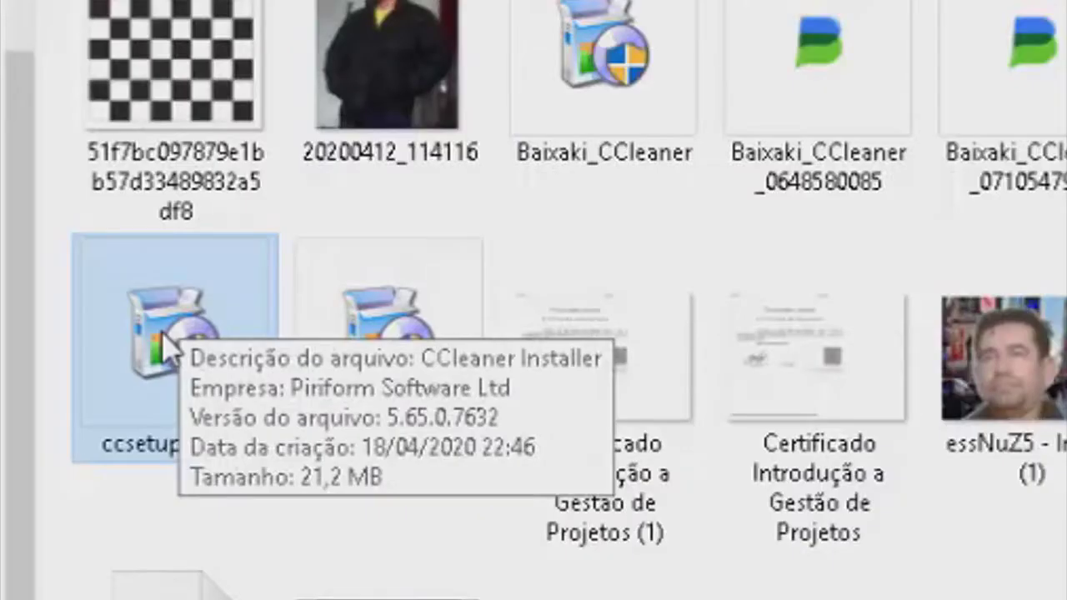
- Run ccsetup565 (1) as administrator and close the Downloads folder and browser windows
right_click(383, 143)
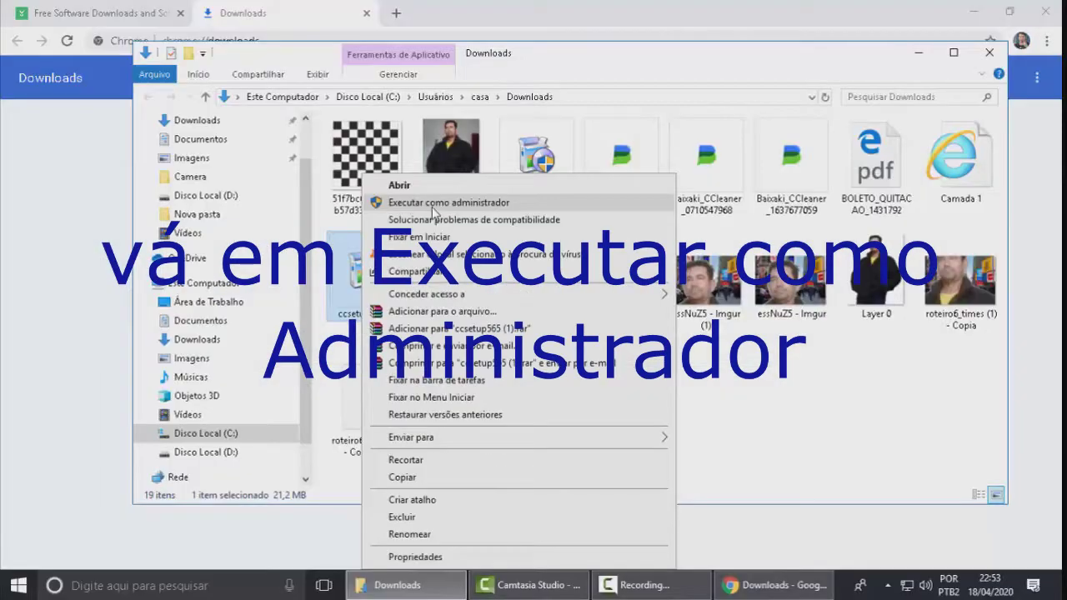
click(338, 176)
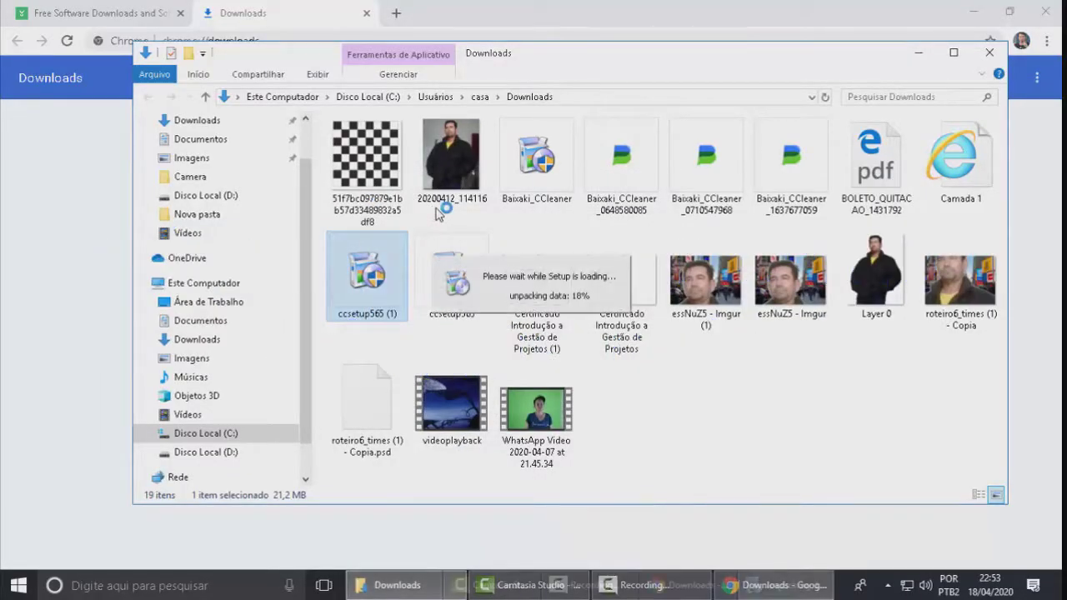
click(988, 52)
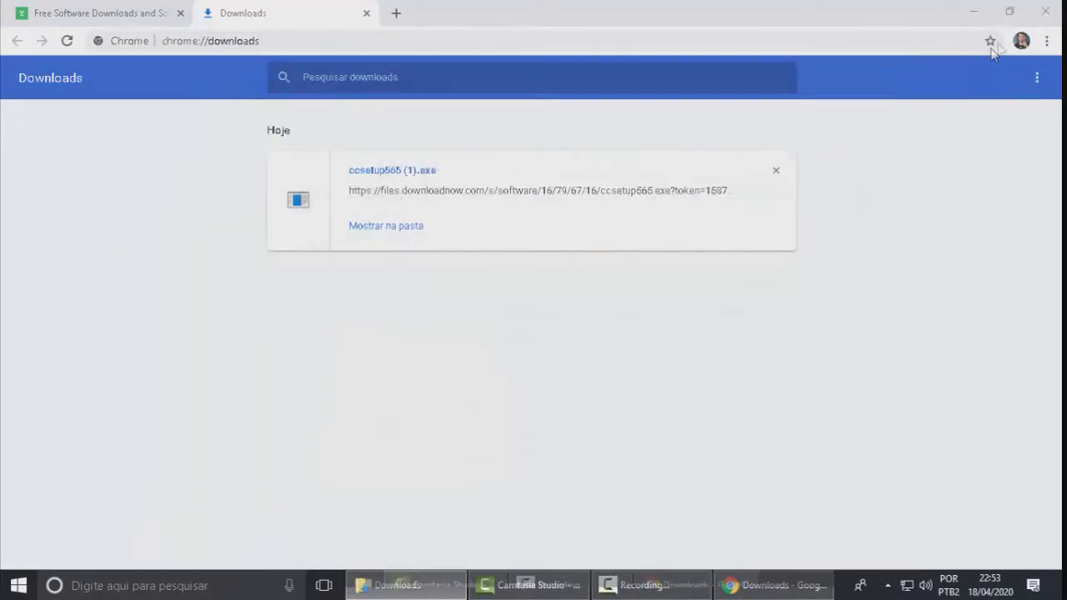
click(1045, 12)
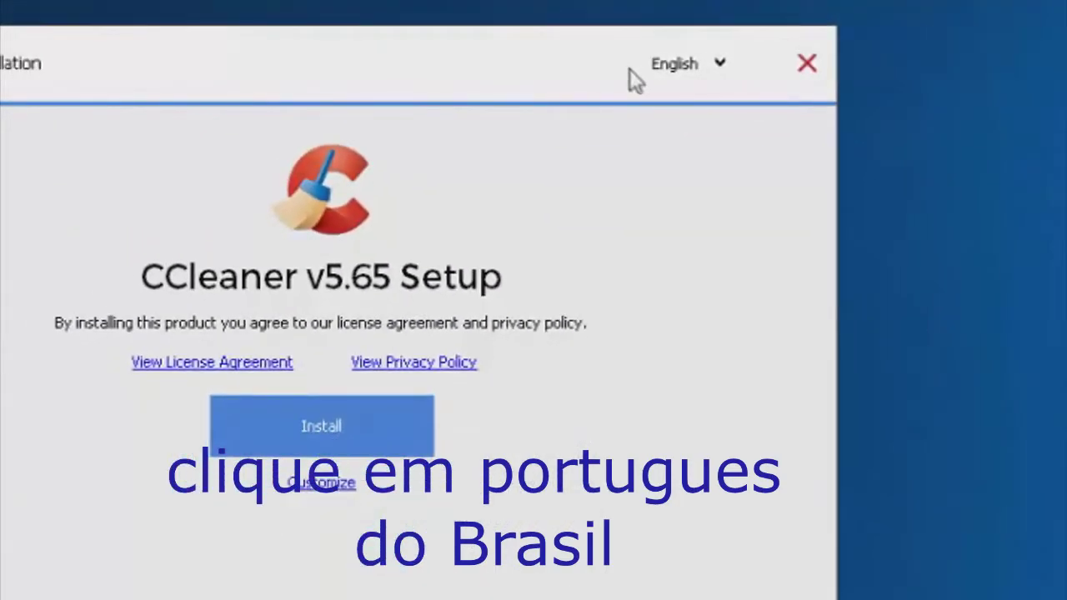
- Set the setup language to Português do Brasil (Brazilian Portuguese) and install CCleaner v5.65
click(721, 67)
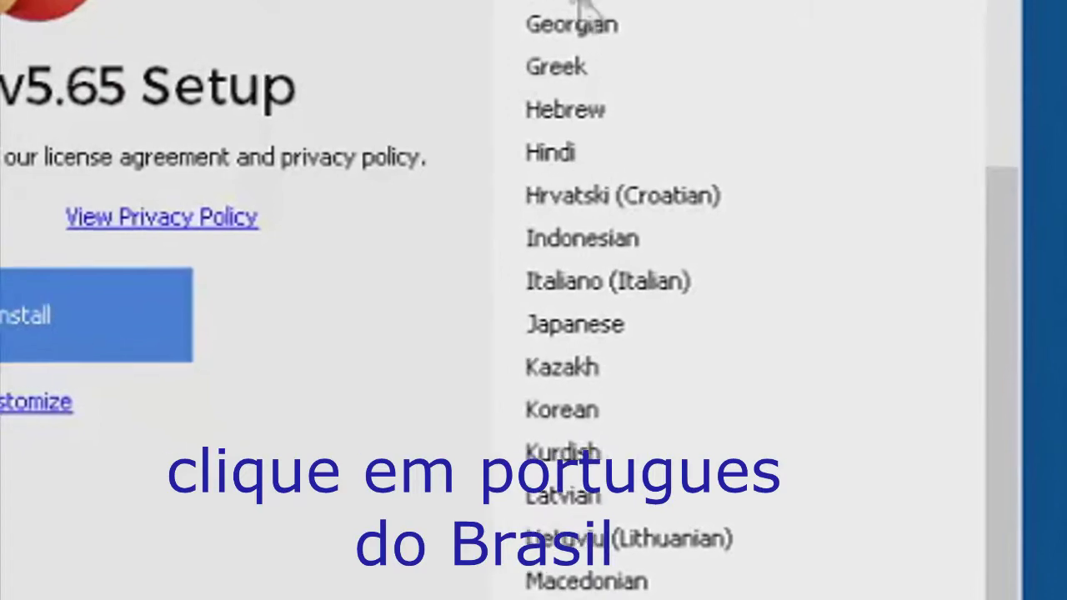
scroll(625, 116, down, 4)
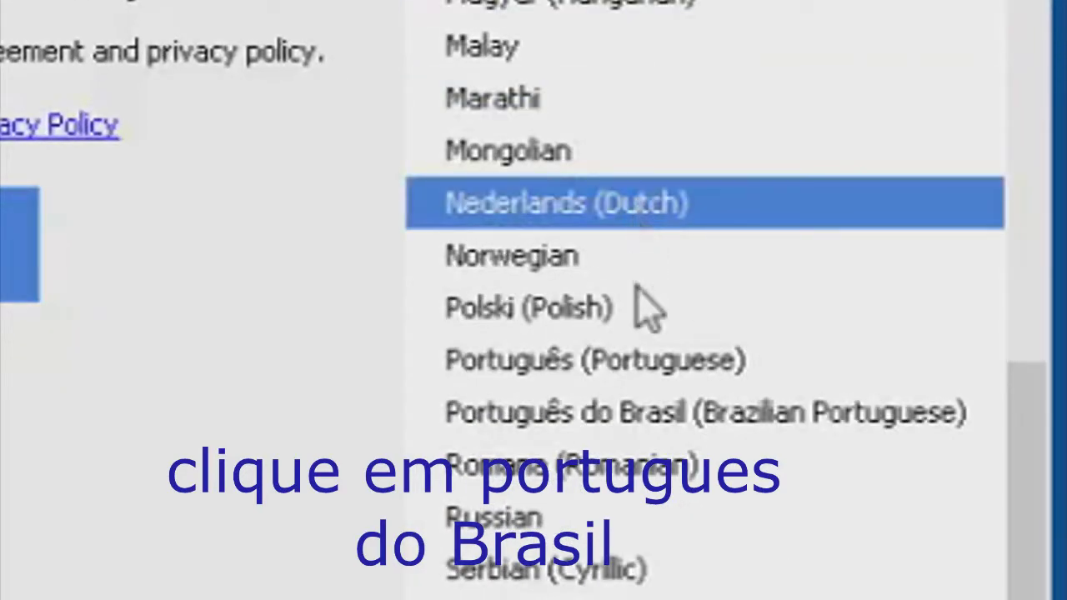
click(646, 421)
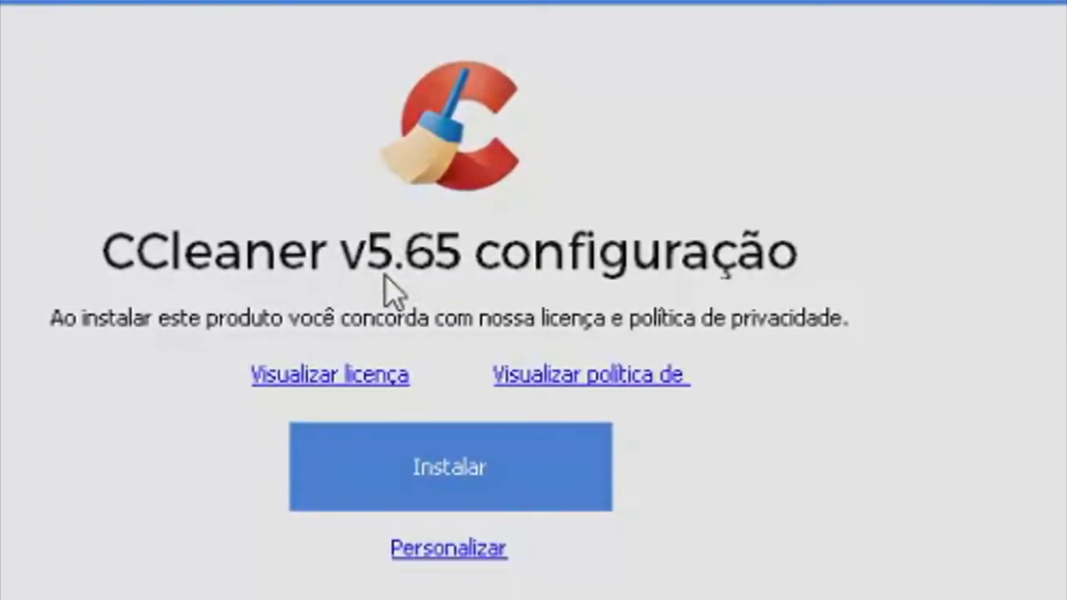
click(441, 479)
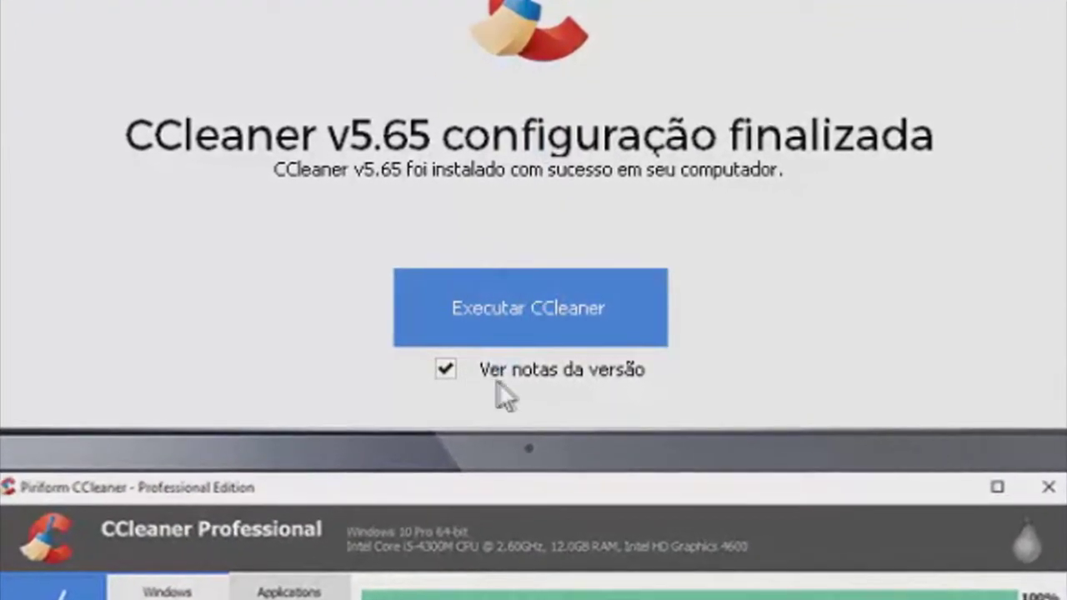
- Launch CCleaner with the version notes option turned off and dismiss the Health Check introduction
click(445, 369)
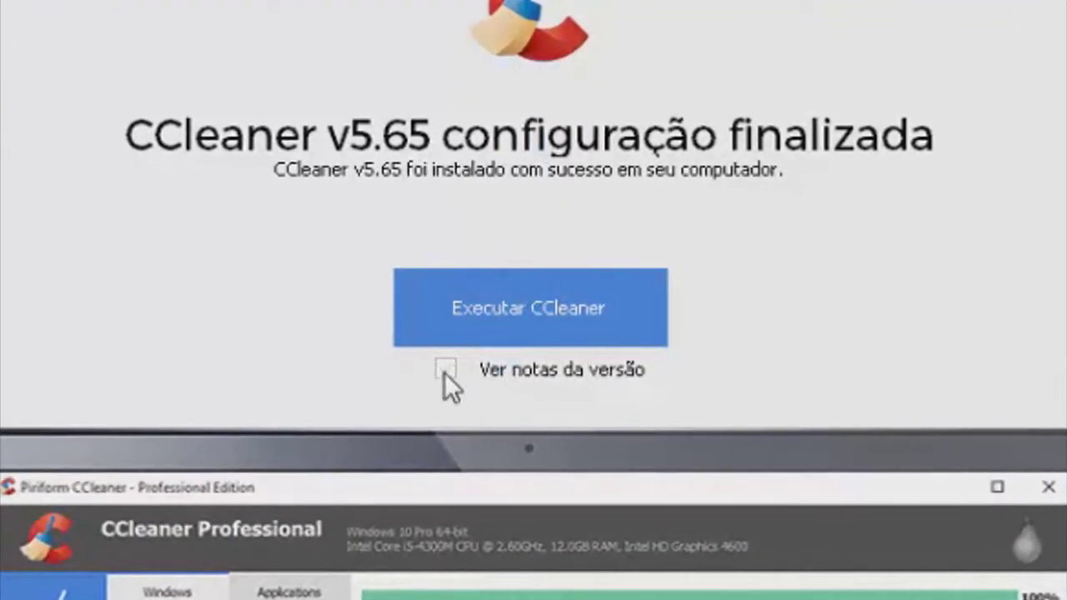
click(516, 307)
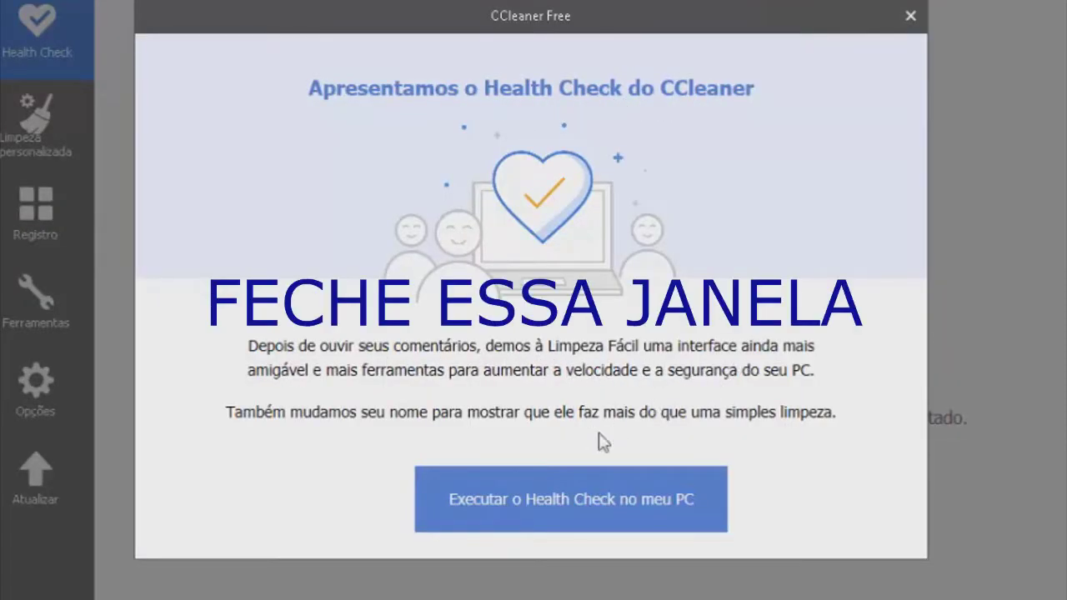
click(911, 20)
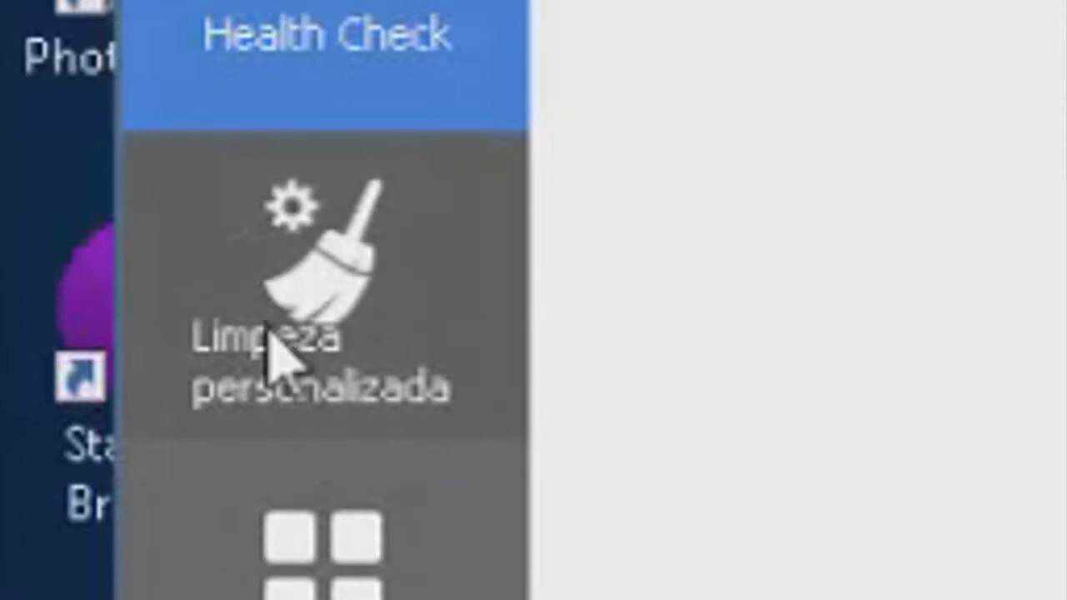
- In Custom Clean, enable Sessão, Reservar abas, Informações salvas de formulários and Senhas salvas for Microsoft Edge, accepting the saved-passwords alert
click(317, 350)
click(184, 274)
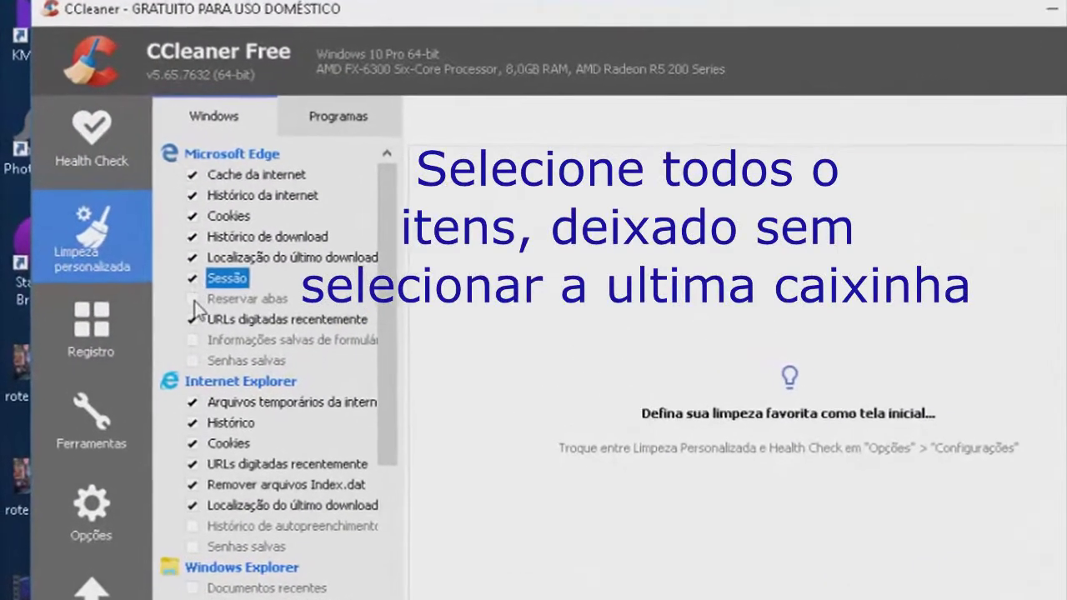
click(223, 325)
click(225, 370)
click(225, 394)
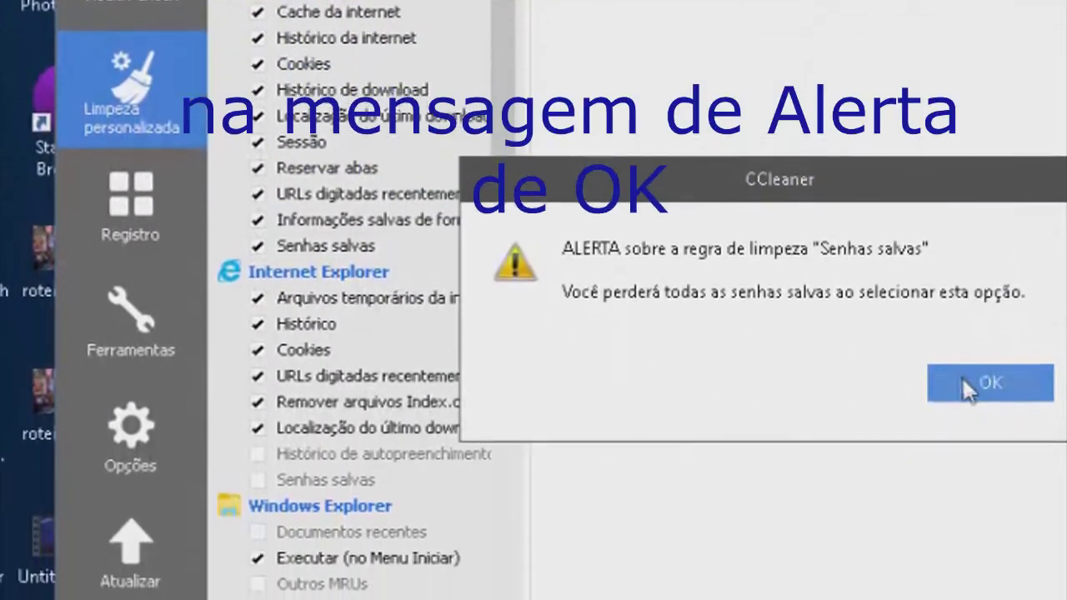
click(842, 513)
- Enable Histórico de autopreenchimento and Senhas salvas under Internet Explorer and accept the saved-passwords alert
click(257, 375)
click(258, 400)
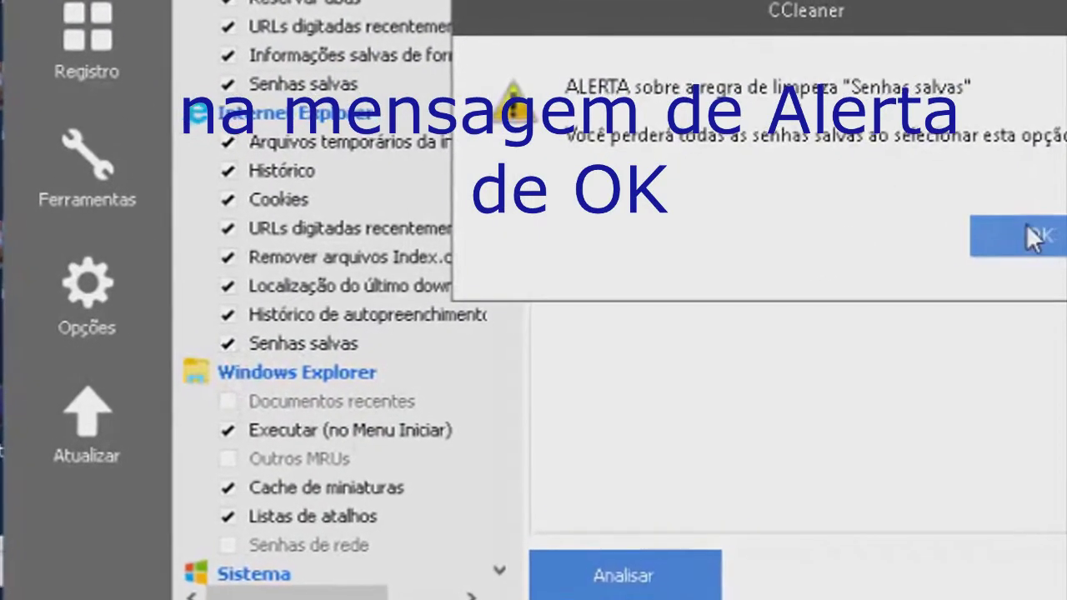
click(988, 304)
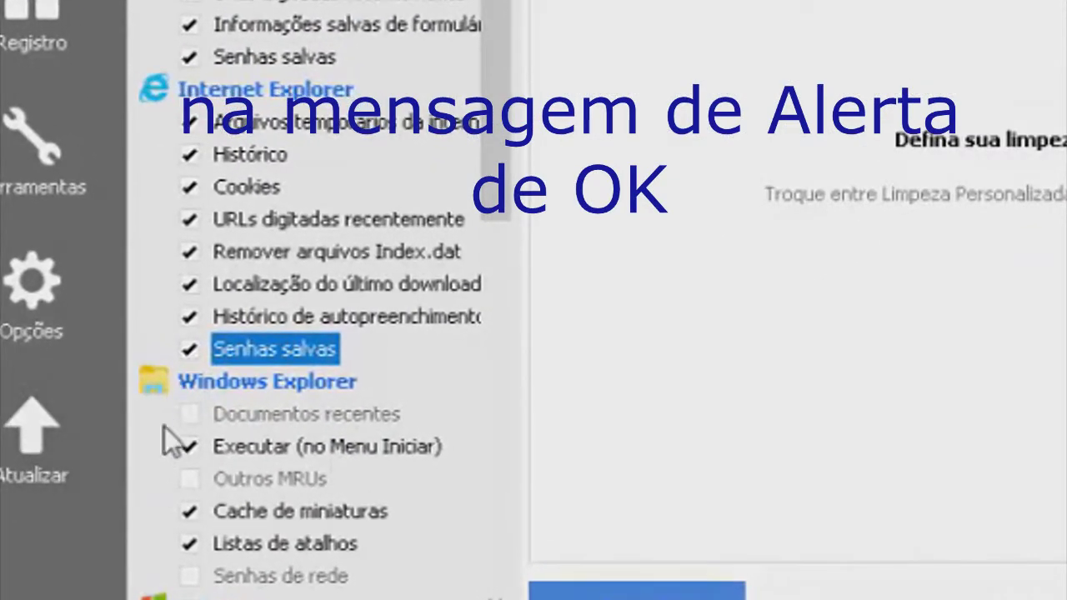
- Enable Documentos recentes, Outros MRUs and Senhas de rede under Windows Explorer and accept the network-passwords alert
click(190, 414)
click(191, 479)
scroll(200, 479, down, 2)
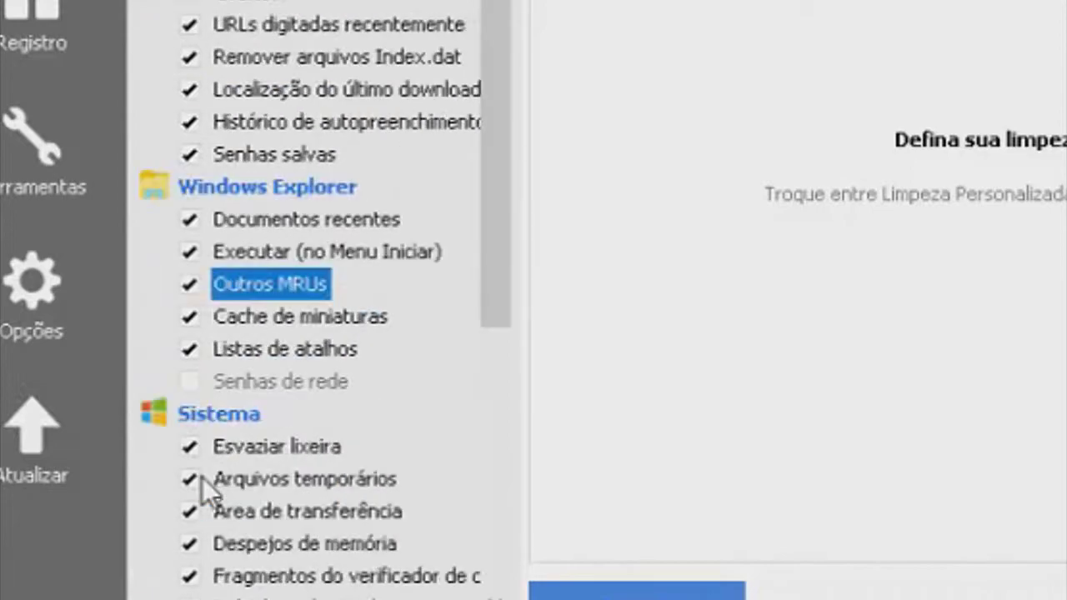
scroll(202, 480, down, 3)
click(190, 2)
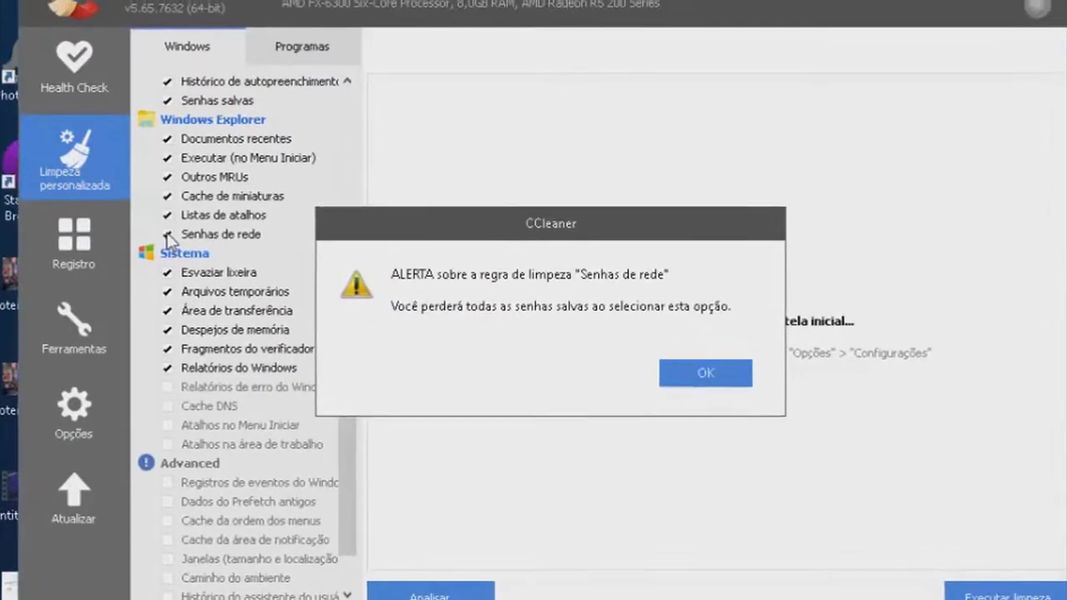
key(Return)
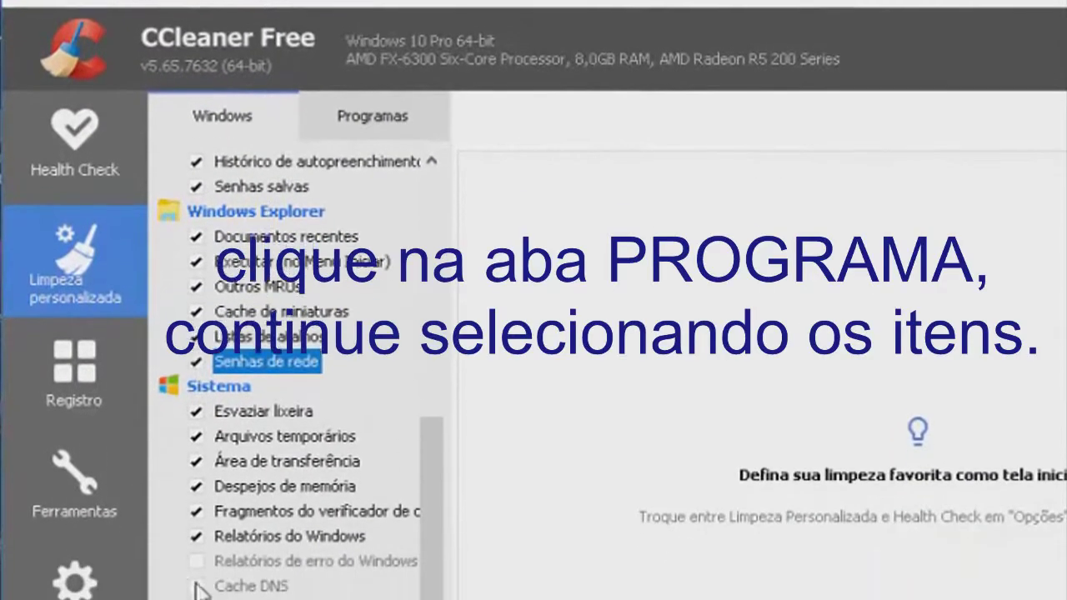
- Enable Relatórios de erro do Windows, Cache DNS, Atalhos no Menu Iniciar and Atalhos na área de trabalho under Sistema
click(196, 561)
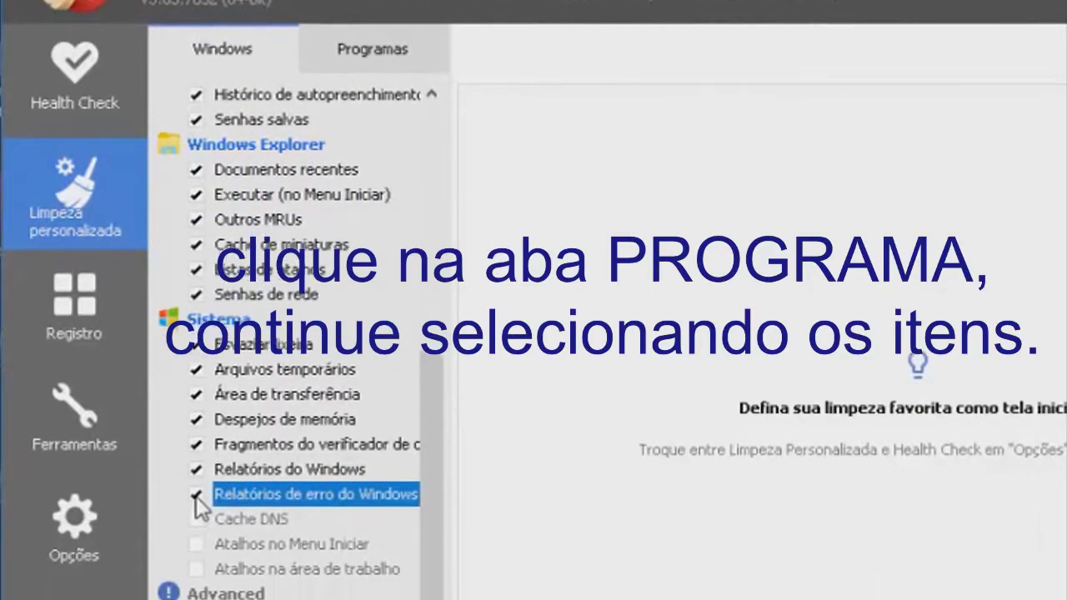
click(196, 586)
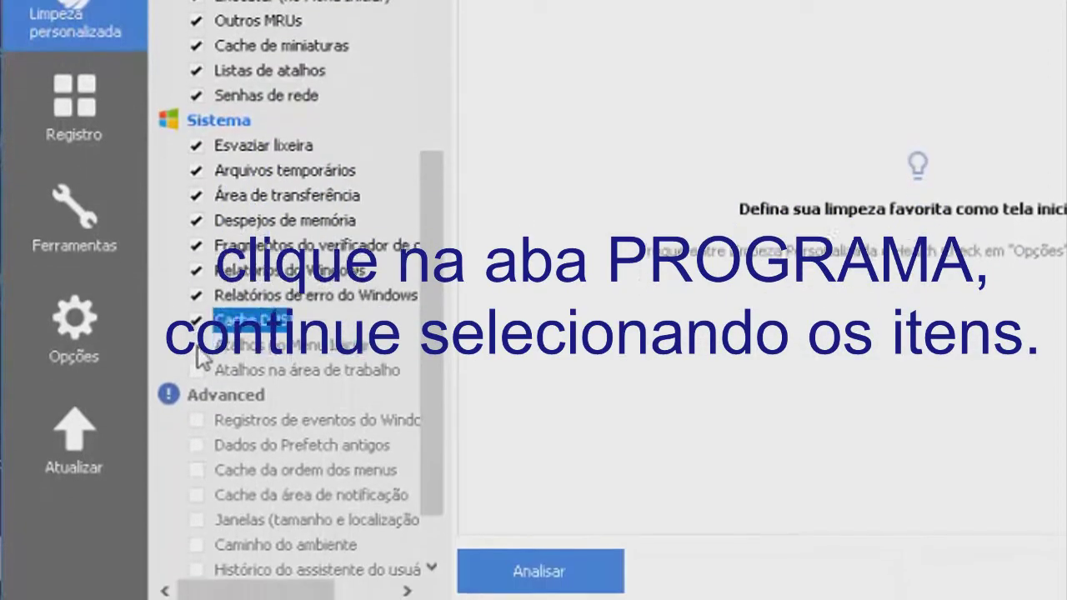
click(197, 345)
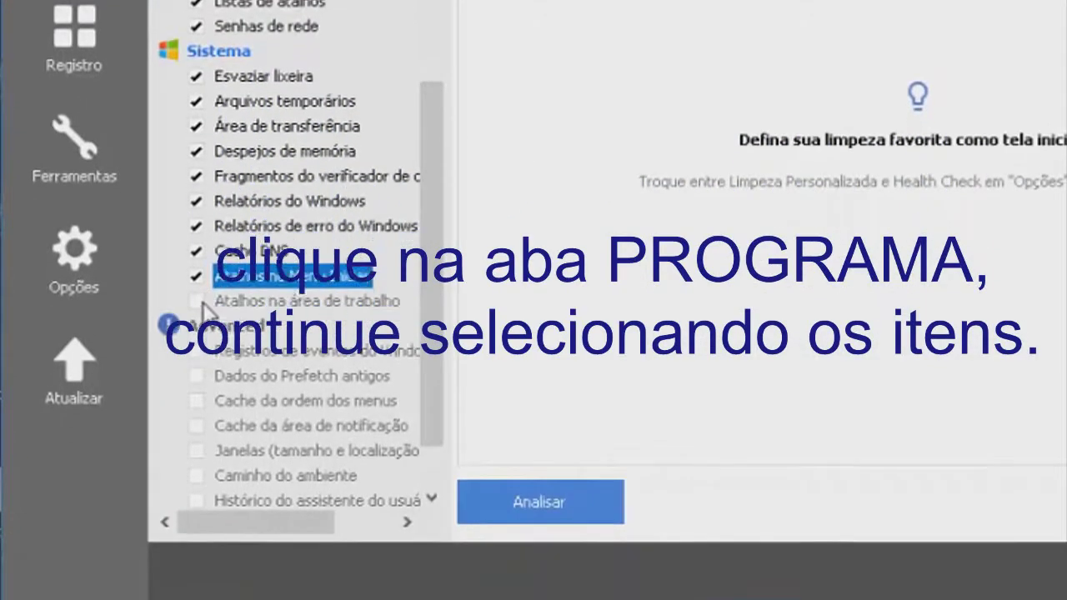
click(196, 370)
- Enable the Advanced cleaning rules from Registros de eventos do Windows through Histórico do assistente do usuário, accepting each alert
click(197, 420)
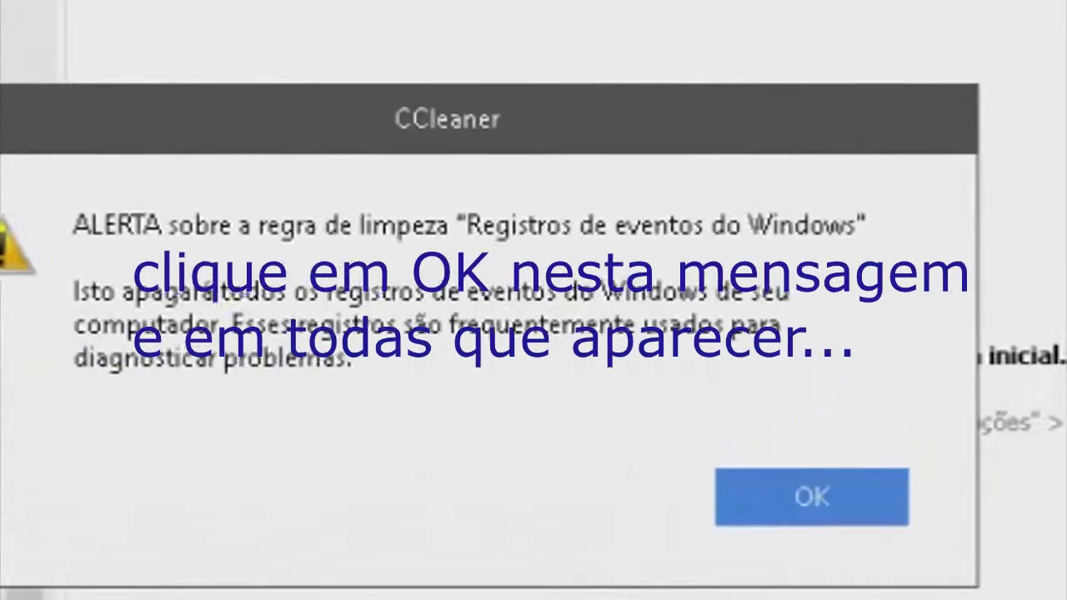
key(Return)
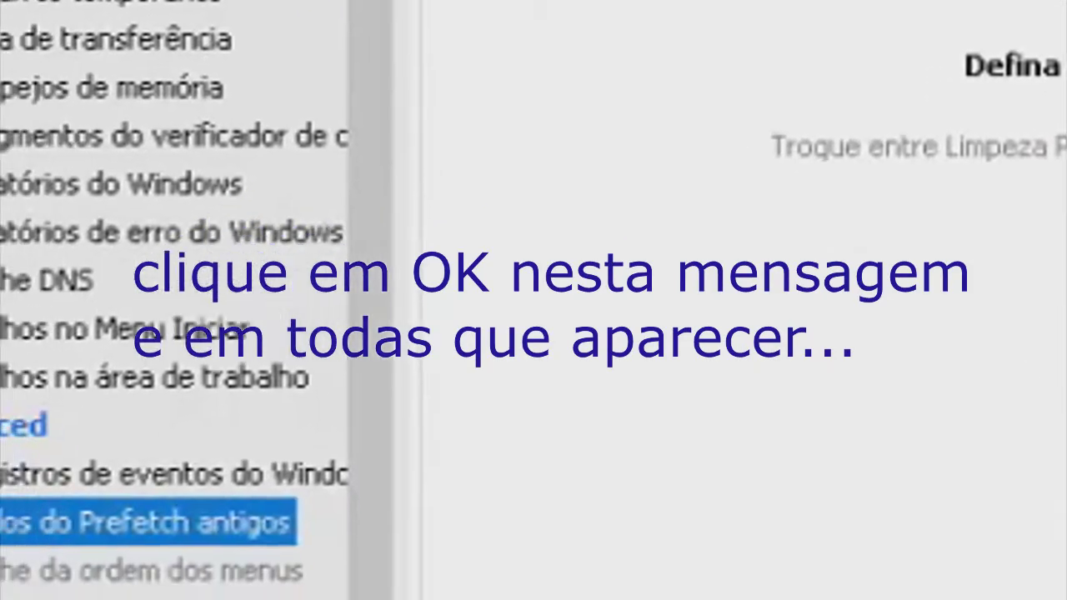
click(204, 362)
click(204, 452)
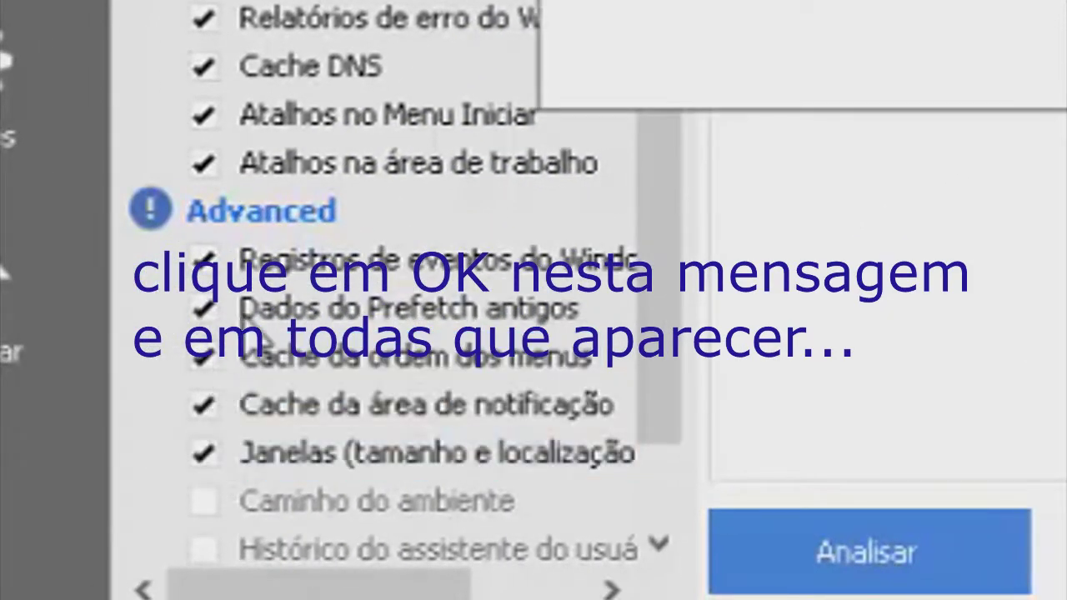
scroll(212, 433, down, 1)
key(Return)
click(204, 359)
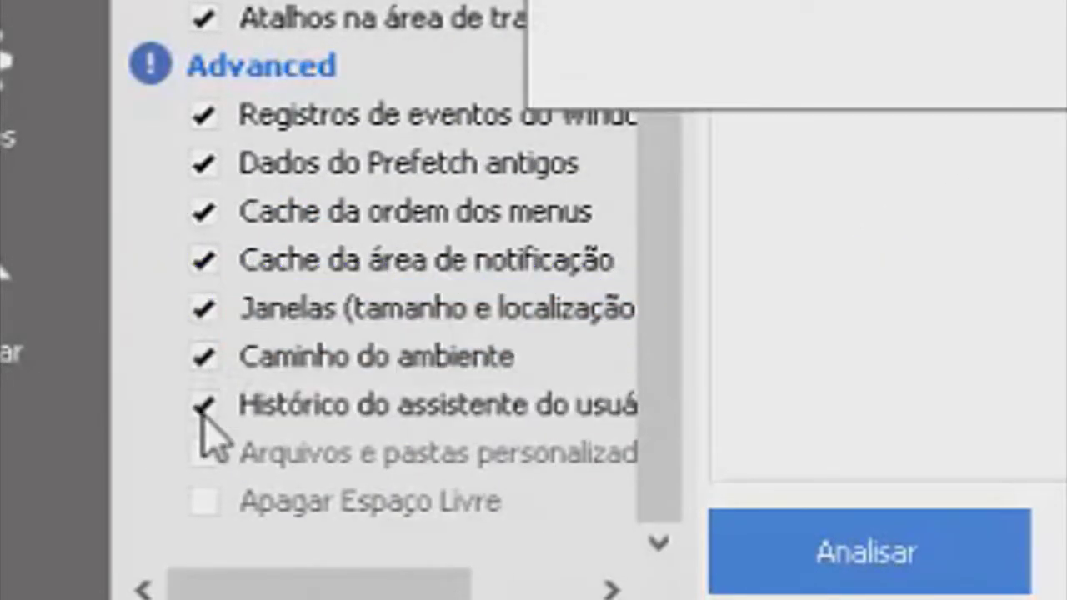
key(Return)
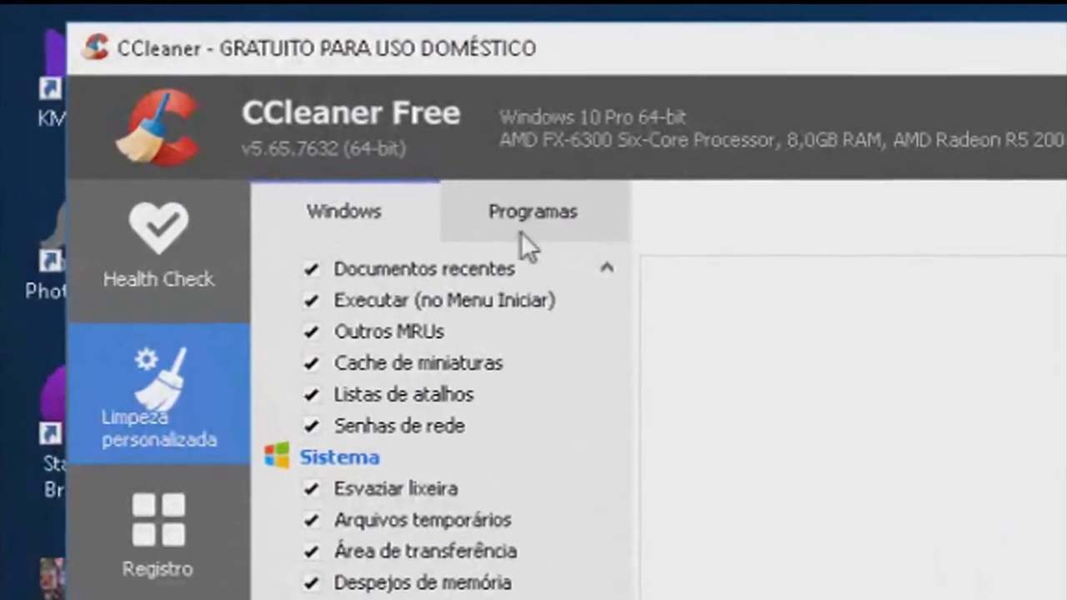
- In the program cleaning rules, enable all remaining Google Chrome items plus Avast! Antivirus, Windows Defender and Game Explorer, accepting the saved-passwords alert
click(542, 222)
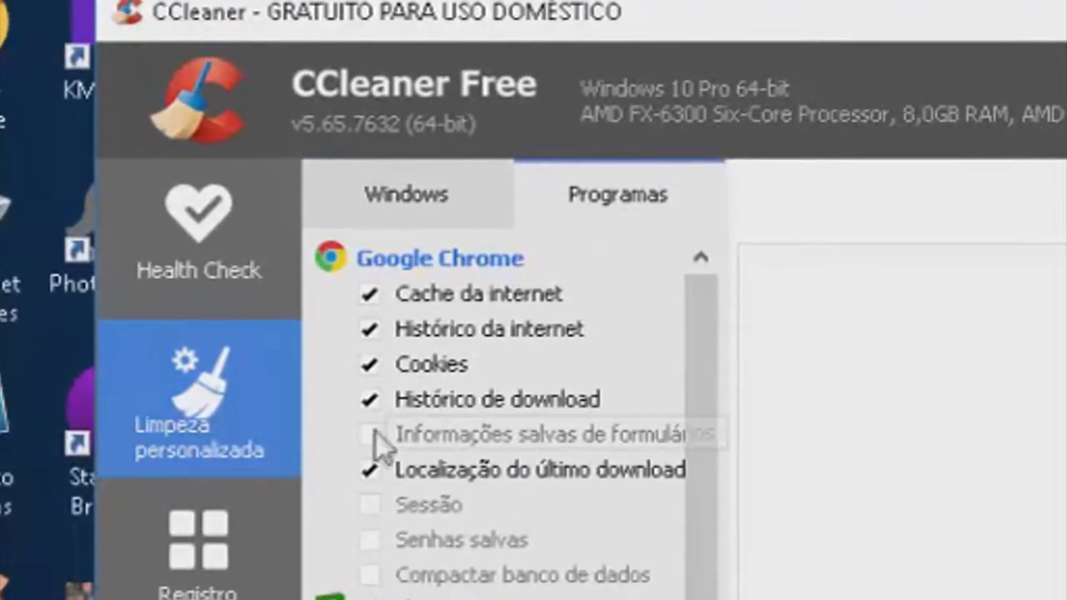
click(358, 491)
click(356, 297)
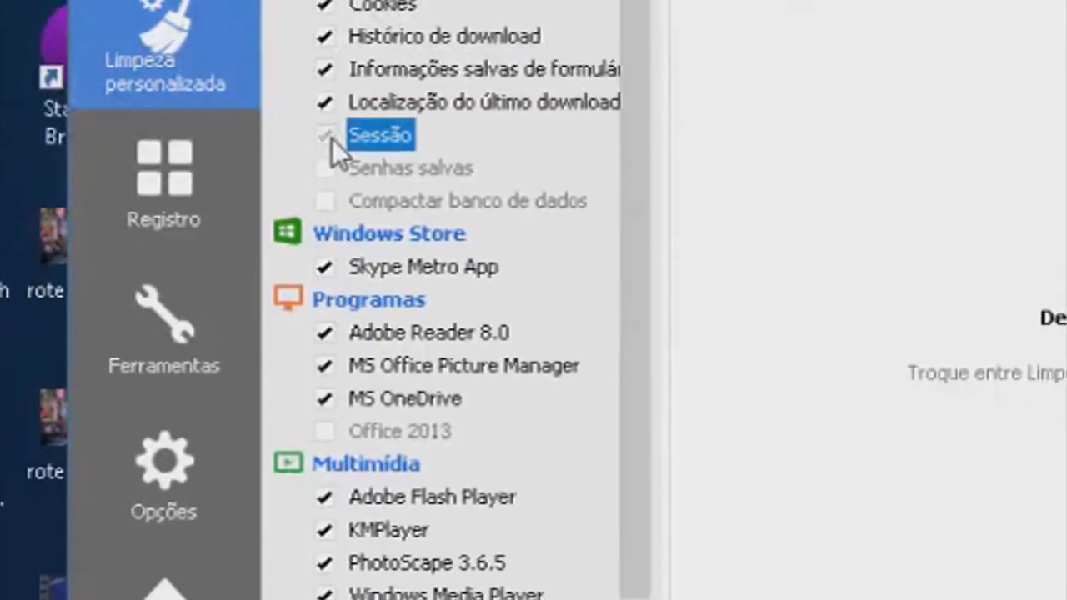
click(356, 332)
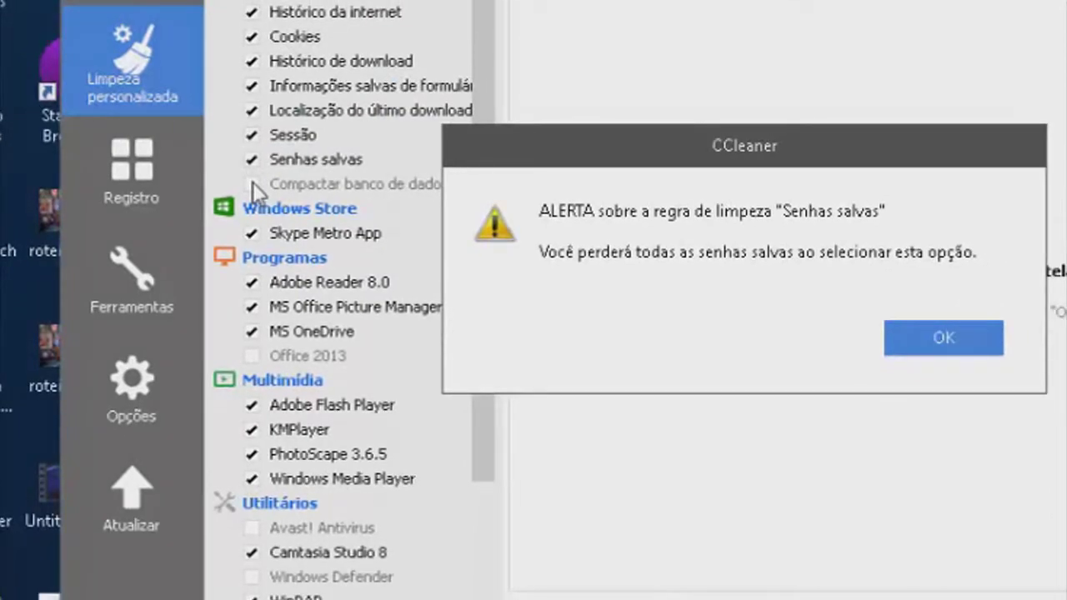
key(Return)
click(252, 183)
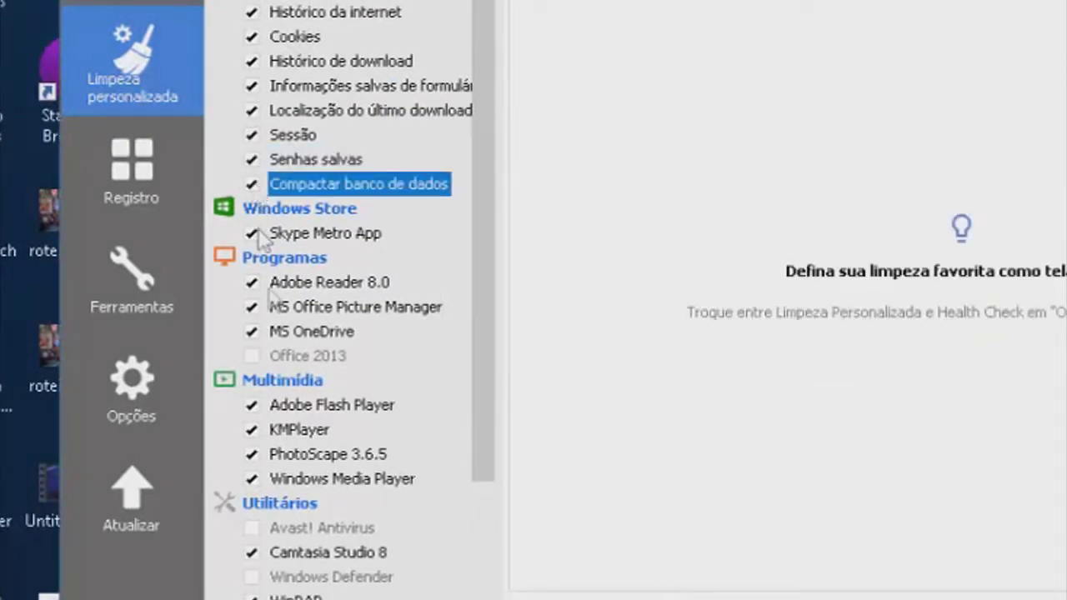
scroll(383, 403, down, 2)
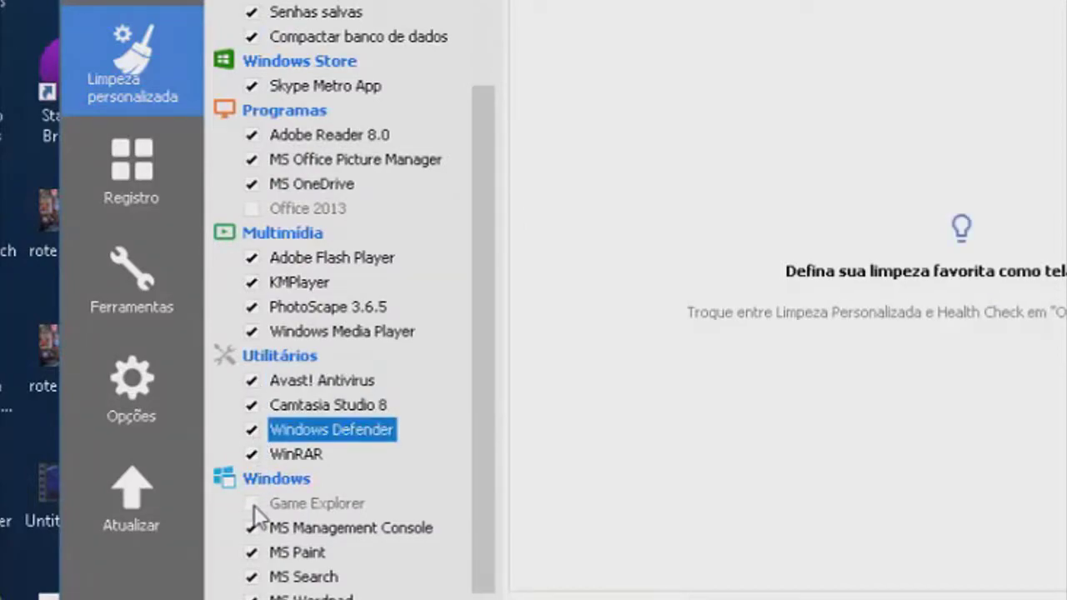
scroll(334, 385, down, 1)
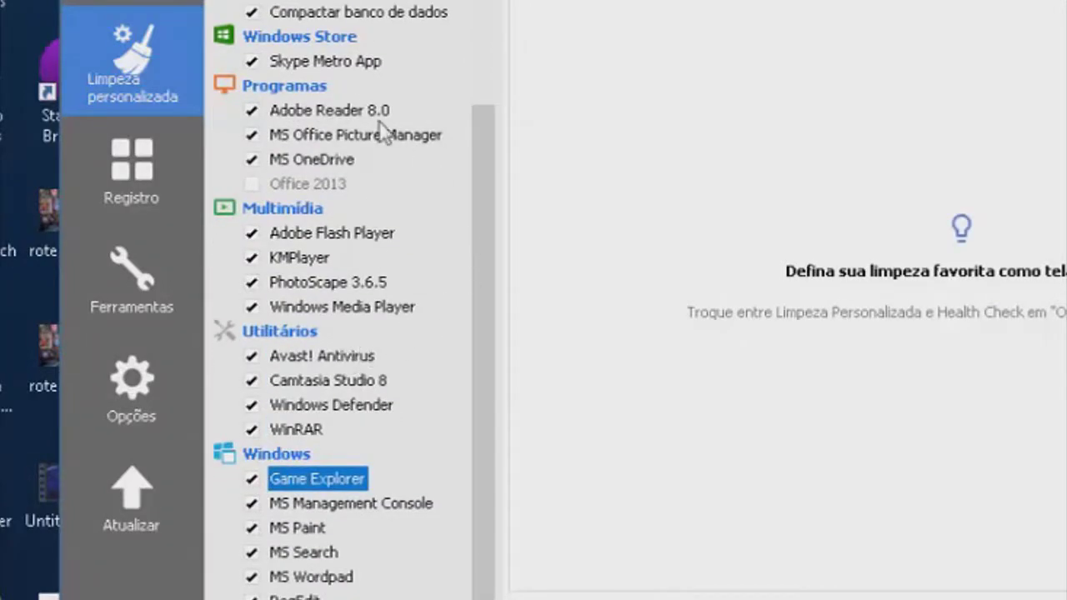
- Look over the registry cleaner, the uninstall tool's list of installed programs and the removal options for Adobe Reader 8 - Português
click(129, 198)
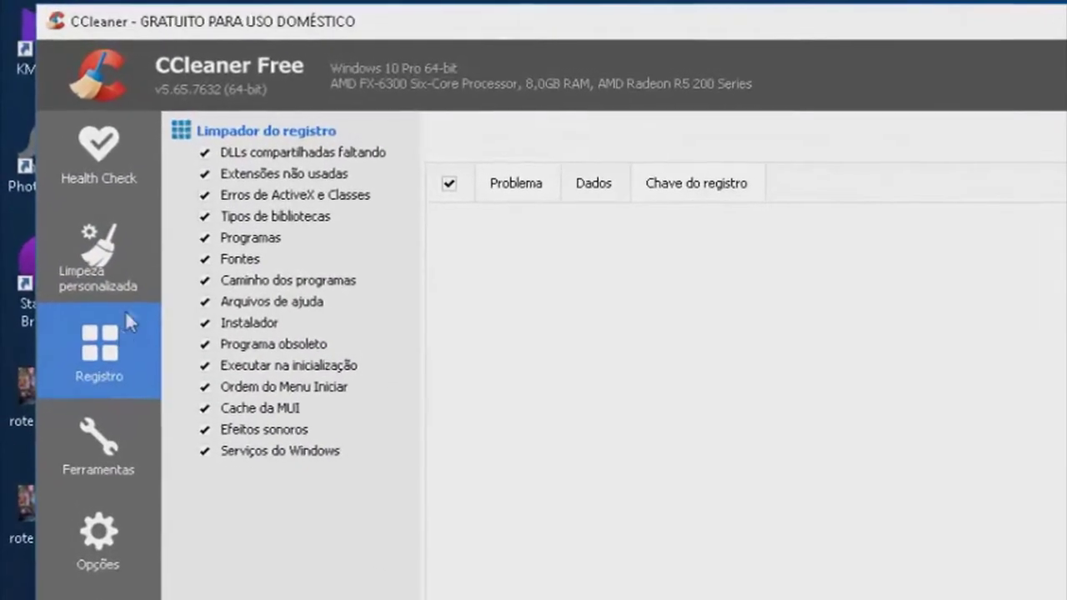
click(90, 475)
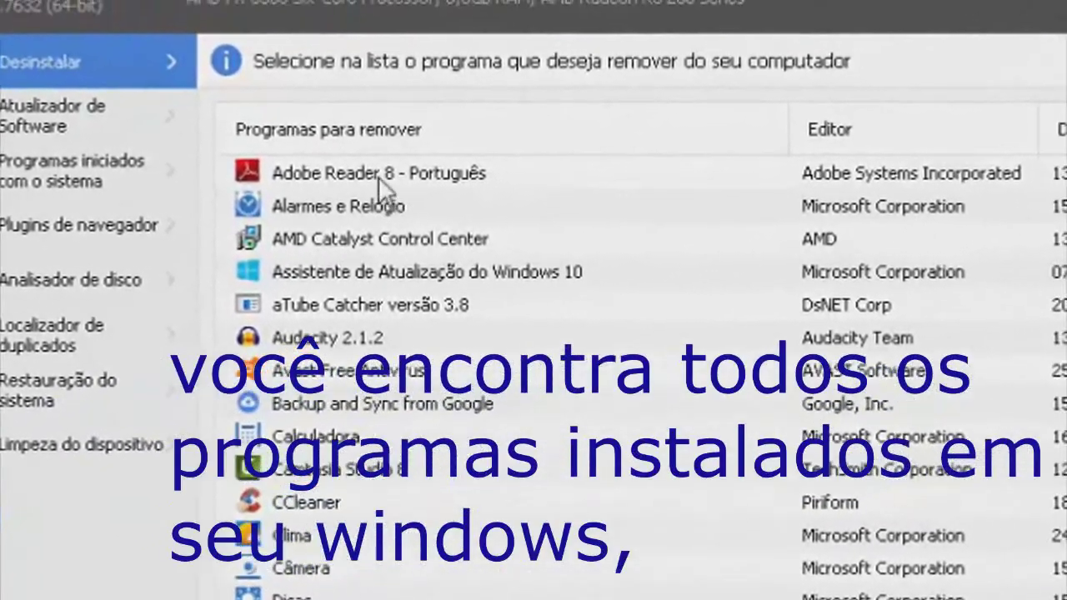
right_click(378, 177)
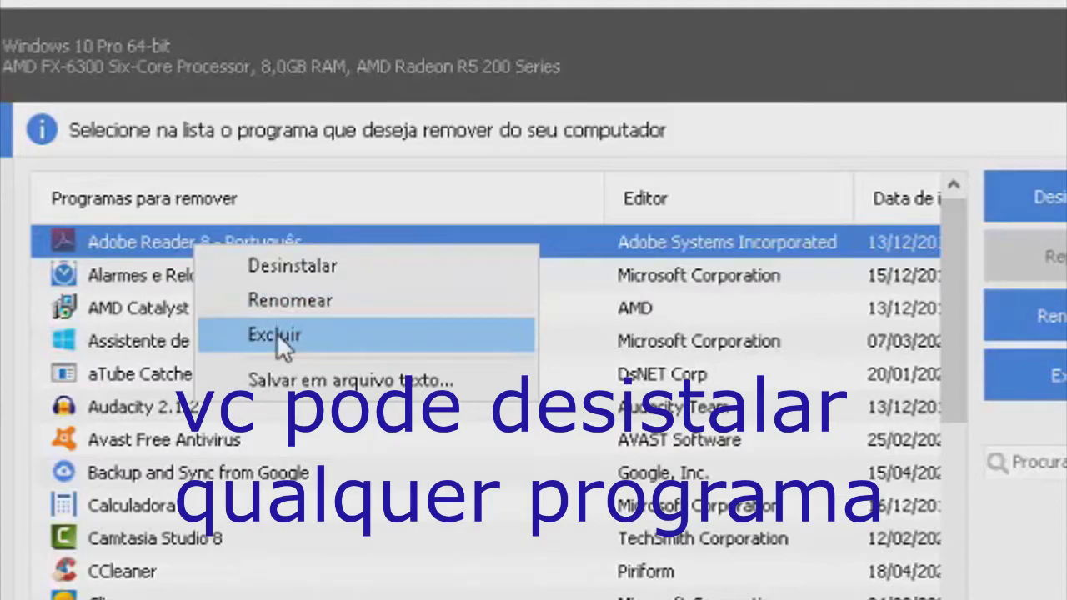
click(171, 540)
scroll(174, 541, down, 15)
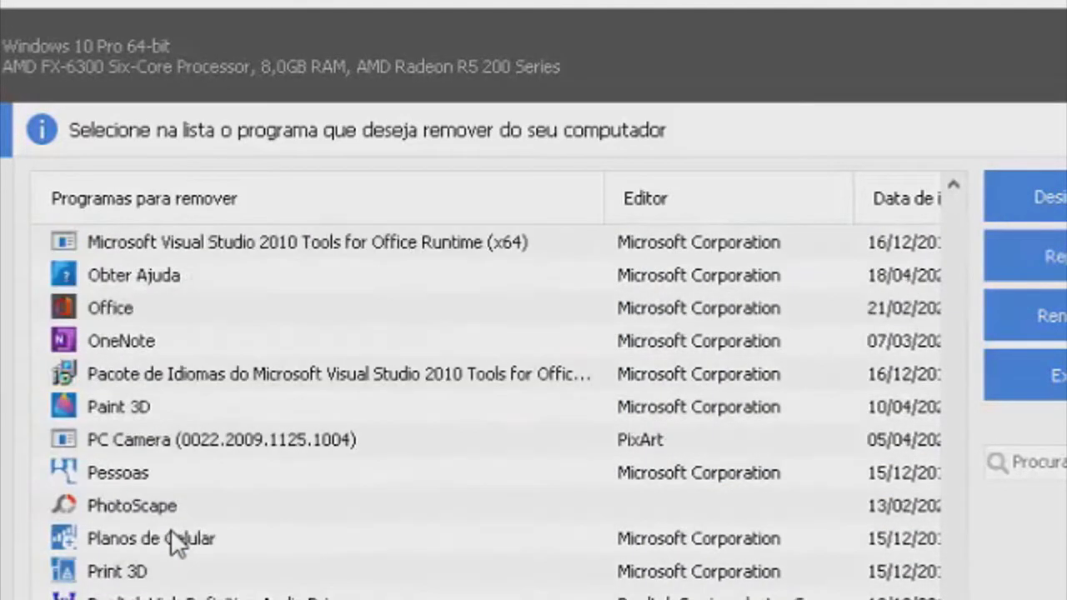
scroll(175, 542, down, 2)
scroll(173, 538, up, 15)
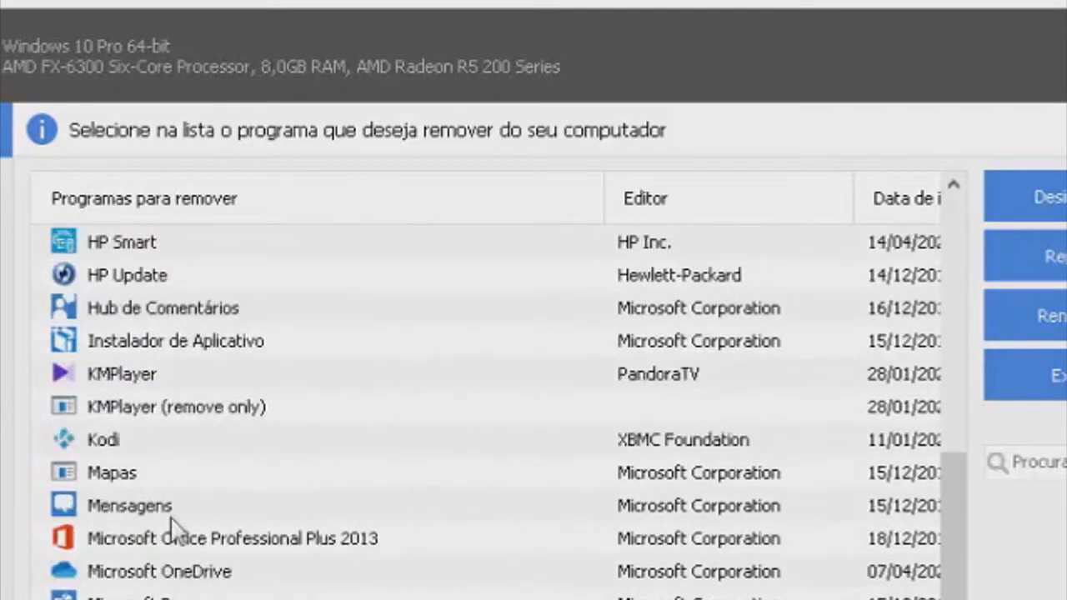